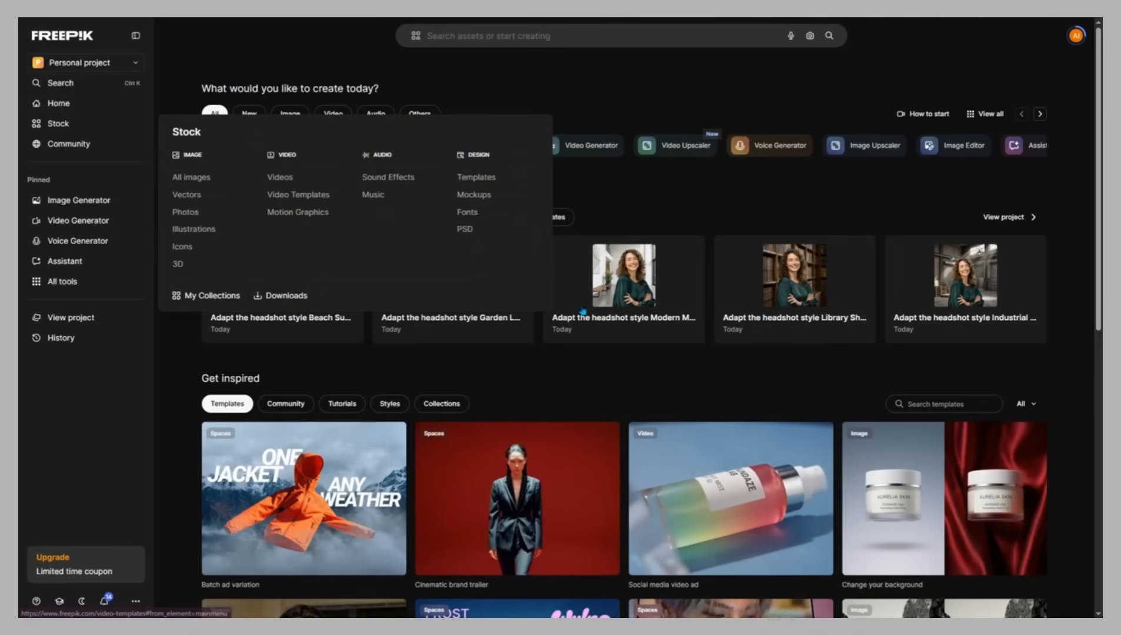
Open Spaces and browse the full gallery of space templates under the All filter
{"action": "scroll", "coordinate": [556, 361], "scroll_direction": "down", "scroll_amount": 5}
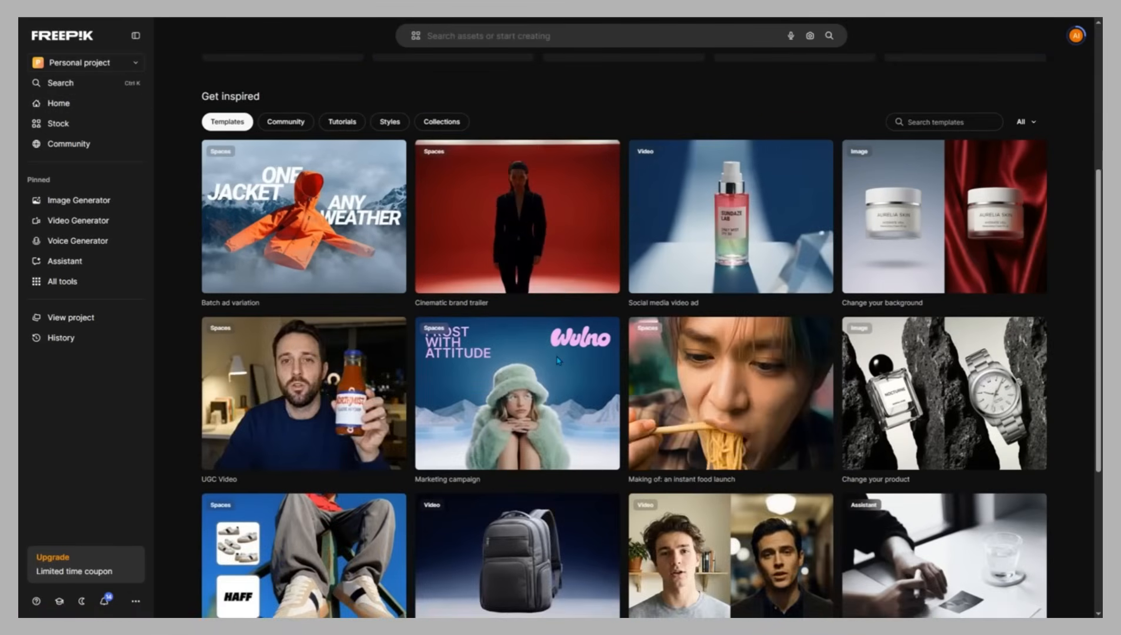
{"action": "left_click", "coordinate": [557, 362]}
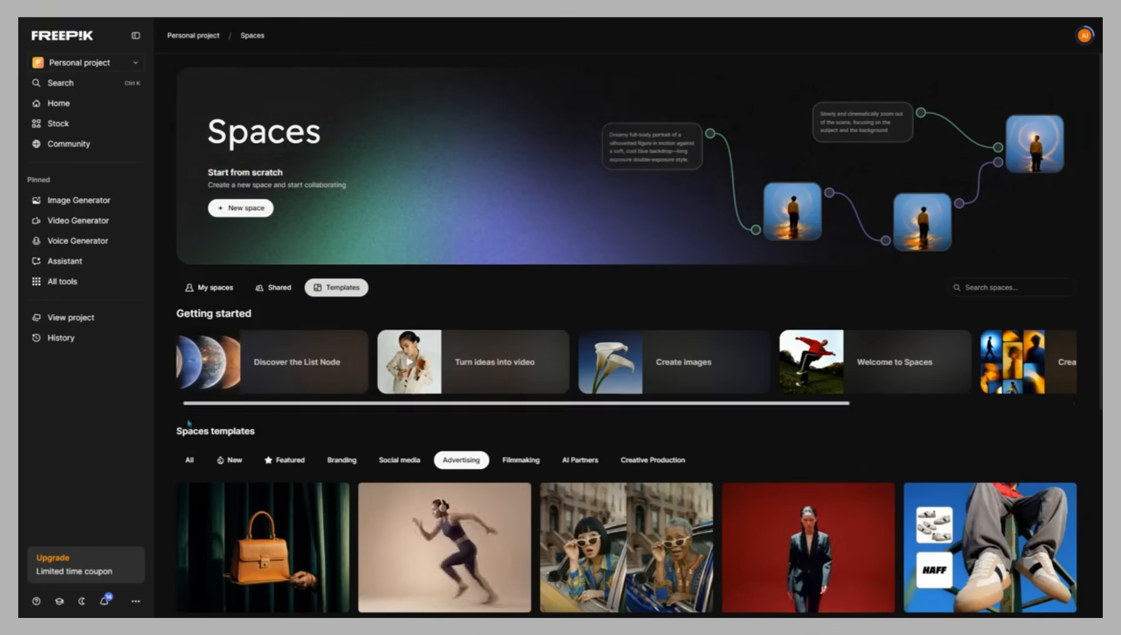
{"action": "left_click", "coordinate": [189, 460]}
{"action": "scroll", "coordinate": [615, 460], "scroll_direction": "down", "scroll_amount": 6}
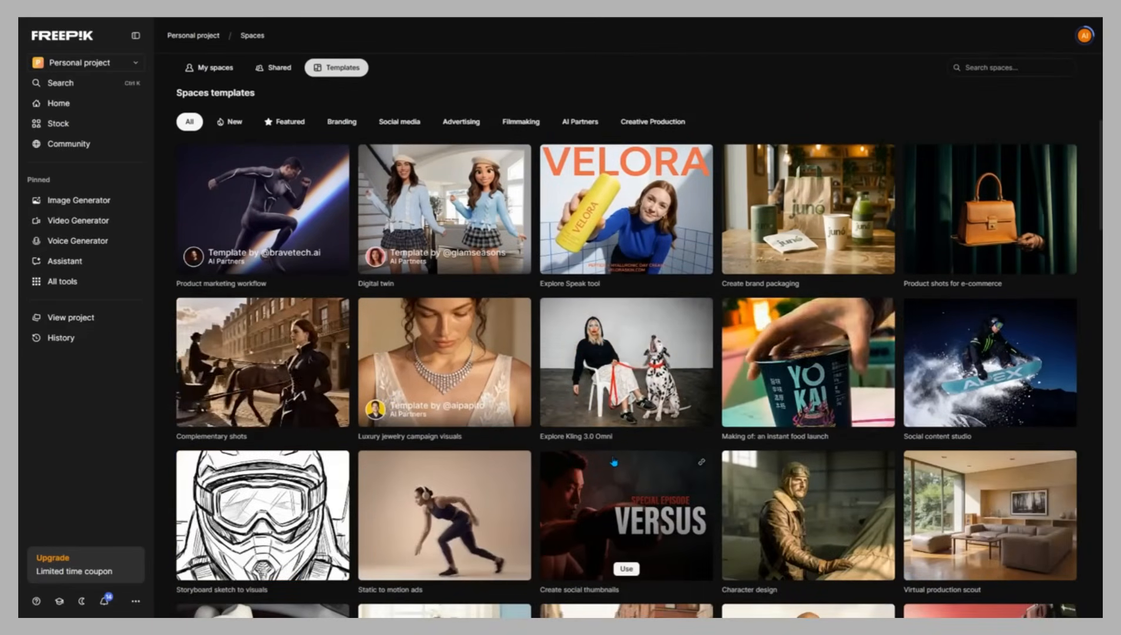
{"action": "scroll", "coordinate": [616, 461], "scroll_direction": "down", "scroll_amount": 2}
{"action": "scroll", "coordinate": [614, 463], "scroll_direction": "down", "scroll_amount": 5}
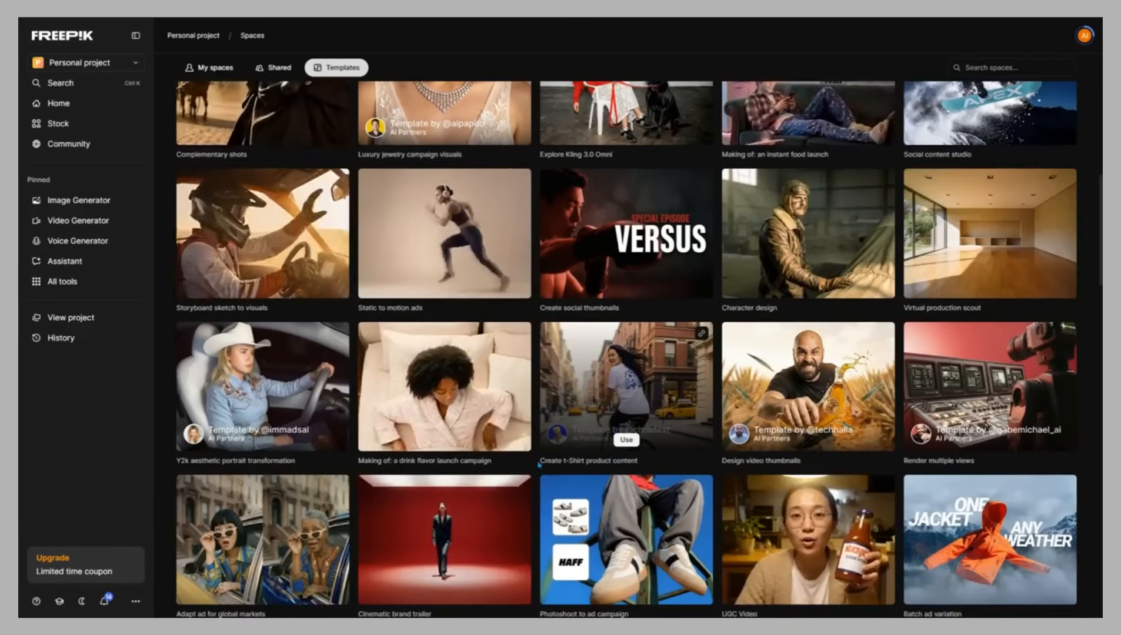
{"action": "scroll", "coordinate": [394, 449], "scroll_direction": "down", "scroll_amount": 4}
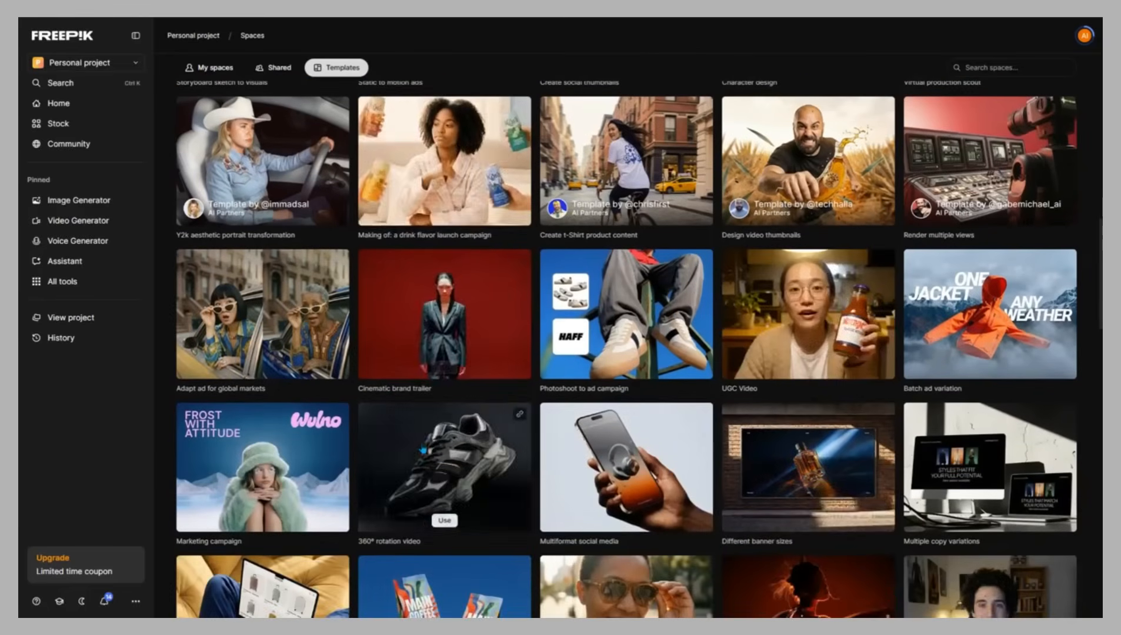
{"action": "scroll", "coordinate": [685, 450], "scroll_direction": "down", "scroll_amount": 4}
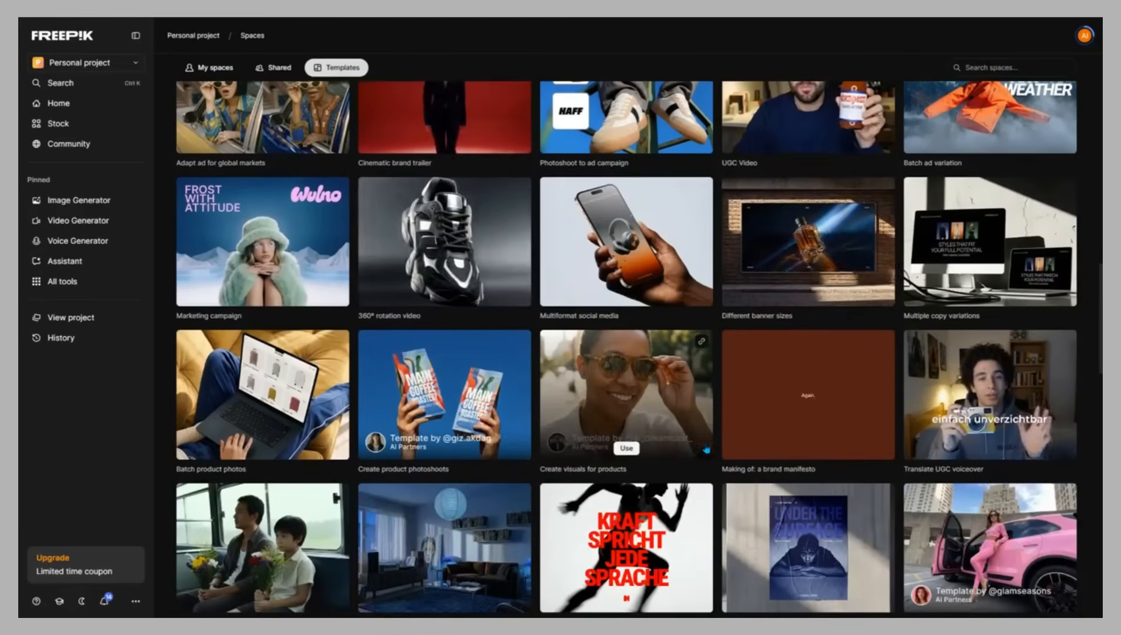
{"action": "scroll", "coordinate": [618, 354], "scroll_direction": "down", "scroll_amount": 4}
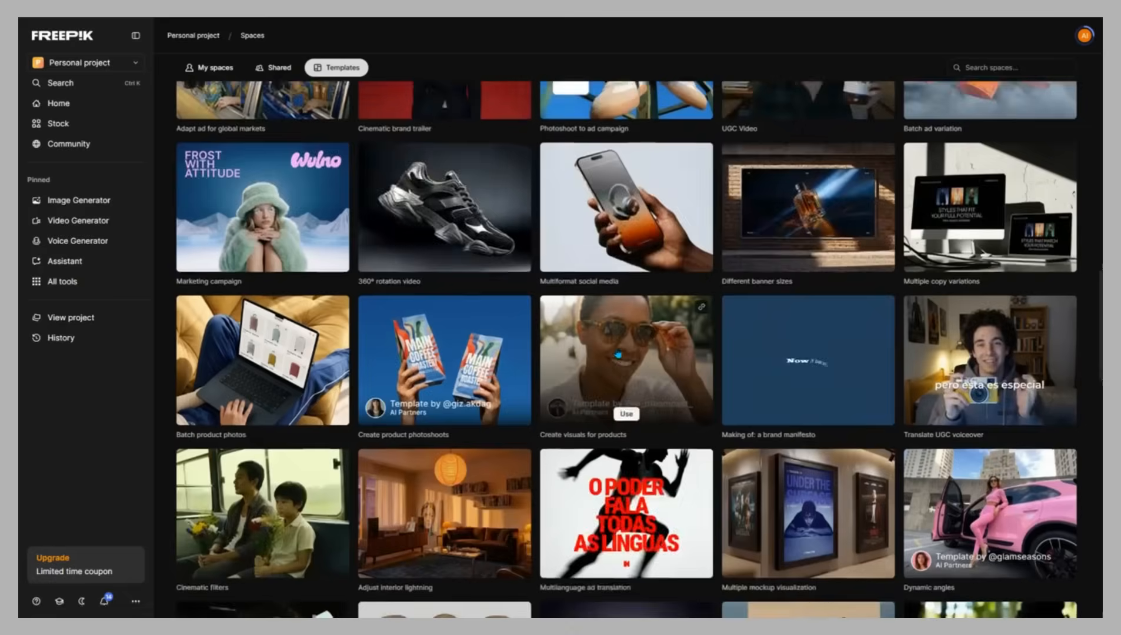
{"action": "scroll", "coordinate": [618, 355], "scroll_direction": "down", "scroll_amount": 6}
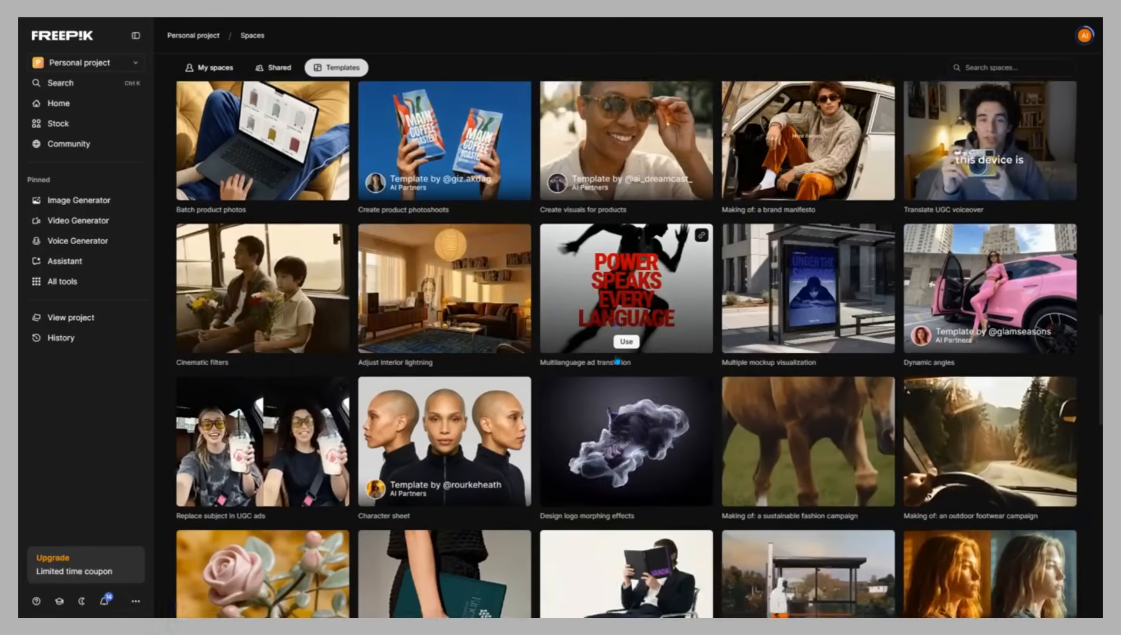
{"action": "scroll", "coordinate": [618, 361], "scroll_direction": "down", "scroll_amount": 5}
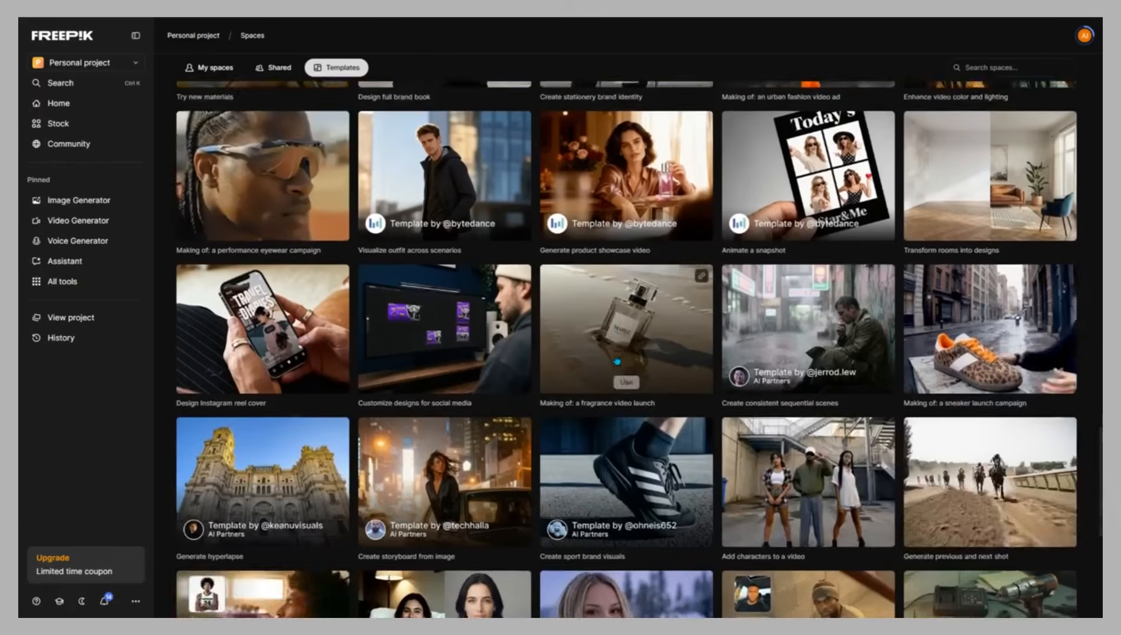
{"action": "scroll", "coordinate": [617, 362], "scroll_direction": "down", "scroll_amount": 5}
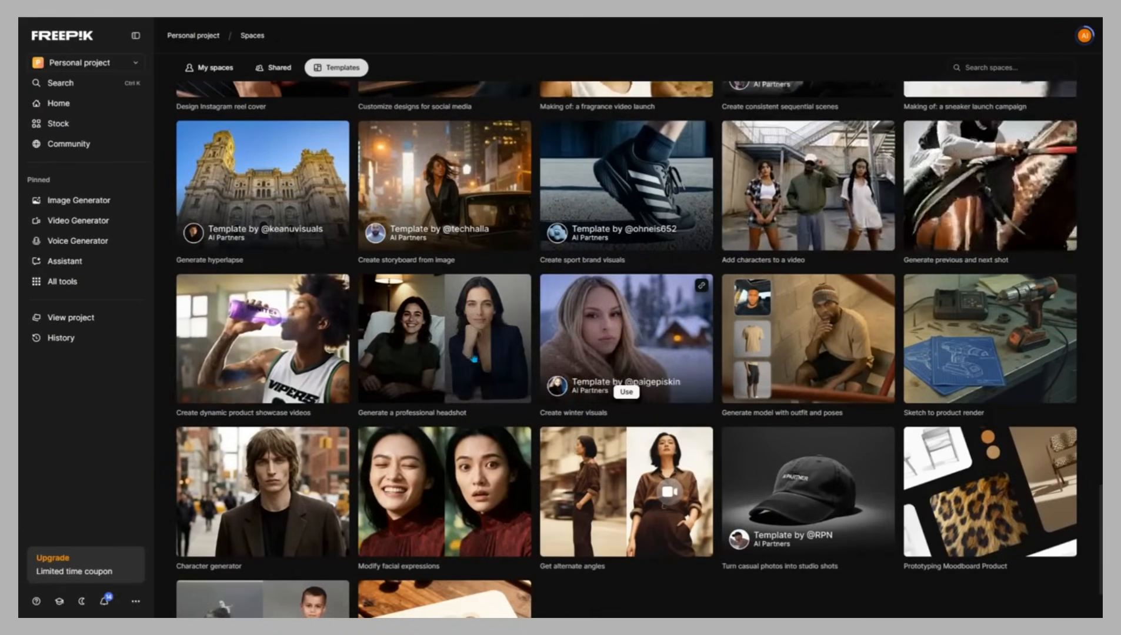
{"action": "scroll", "coordinate": [405, 358], "scroll_direction": "up", "scroll_amount": 1}
{"action": "scroll", "coordinate": [405, 358], "scroll_direction": "up", "scroll_amount": 8}
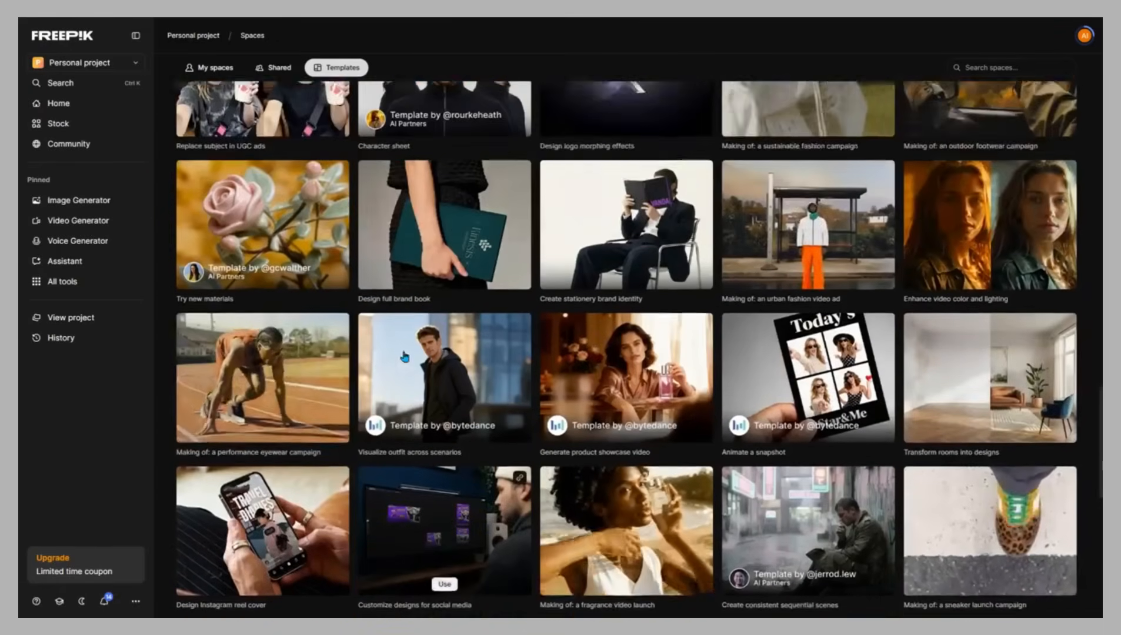
{"action": "scroll", "coordinate": [405, 359], "scroll_direction": "up", "scroll_amount": 7}
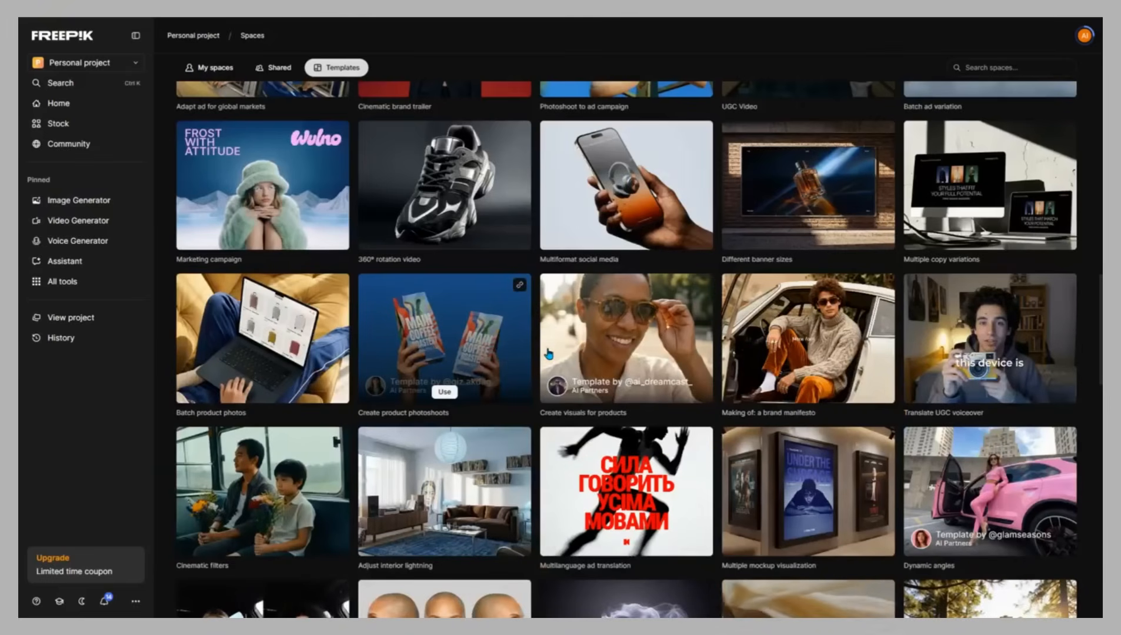
{"action": "scroll", "coordinate": [671, 339], "scroll_direction": "up", "scroll_amount": 5}
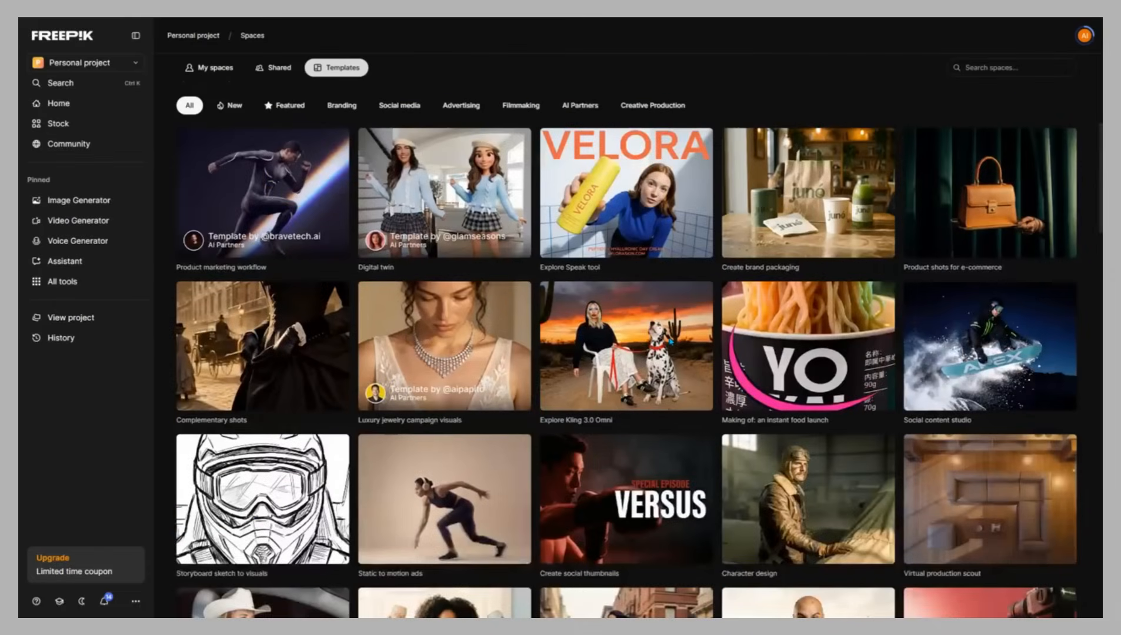
{"action": "scroll", "coordinate": [670, 341], "scroll_direction": "up", "scroll_amount": 2}
{"action": "scroll", "coordinate": [671, 341], "scroll_direction": "up", "scroll_amount": 5}
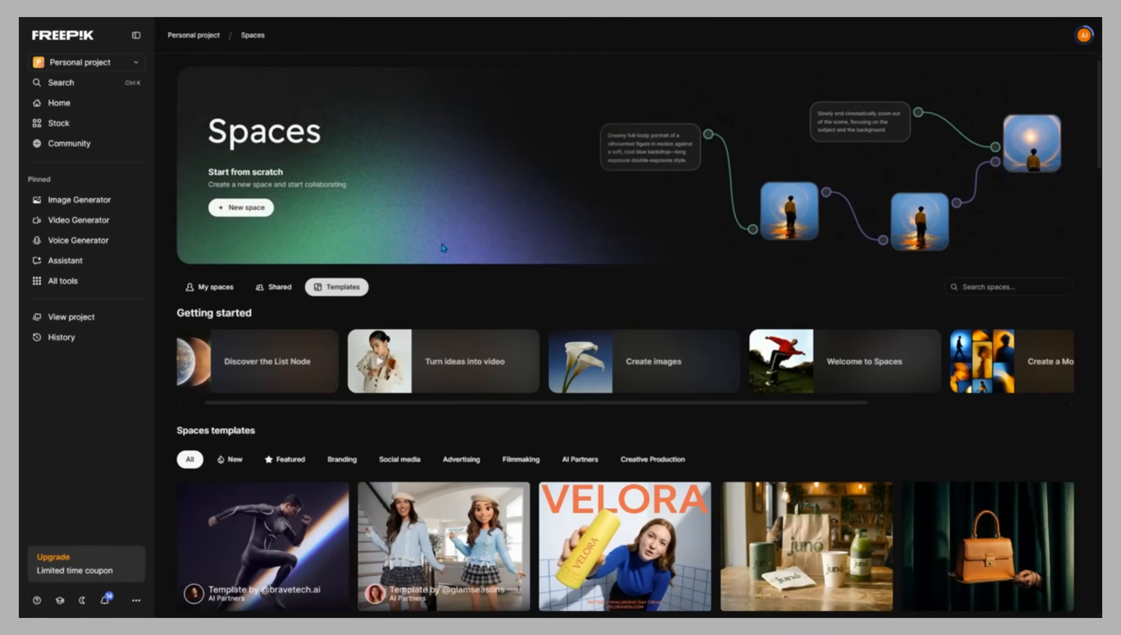
Open the AI headshot generator template and examine its input, scene list, generator and result nodes
{"action": "scroll", "coordinate": [444, 249], "scroll_direction": "down", "scroll_amount": 1}
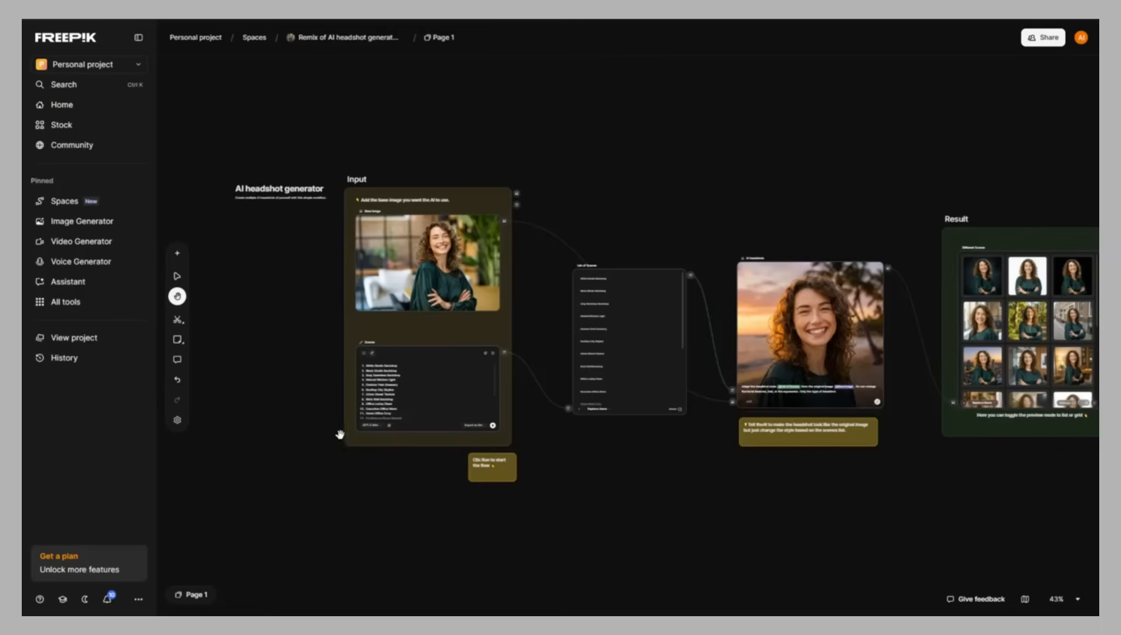
{"action": "scroll", "coordinate": [330, 439], "scroll_direction": "up", "scroll_amount": 5}
{"action": "left_click_drag", "start_coordinate": [605, 402], "coordinate": [53, 530]}
{"action": "left_click_drag", "start_coordinate": [543, 373], "coordinate": [424, 402]}
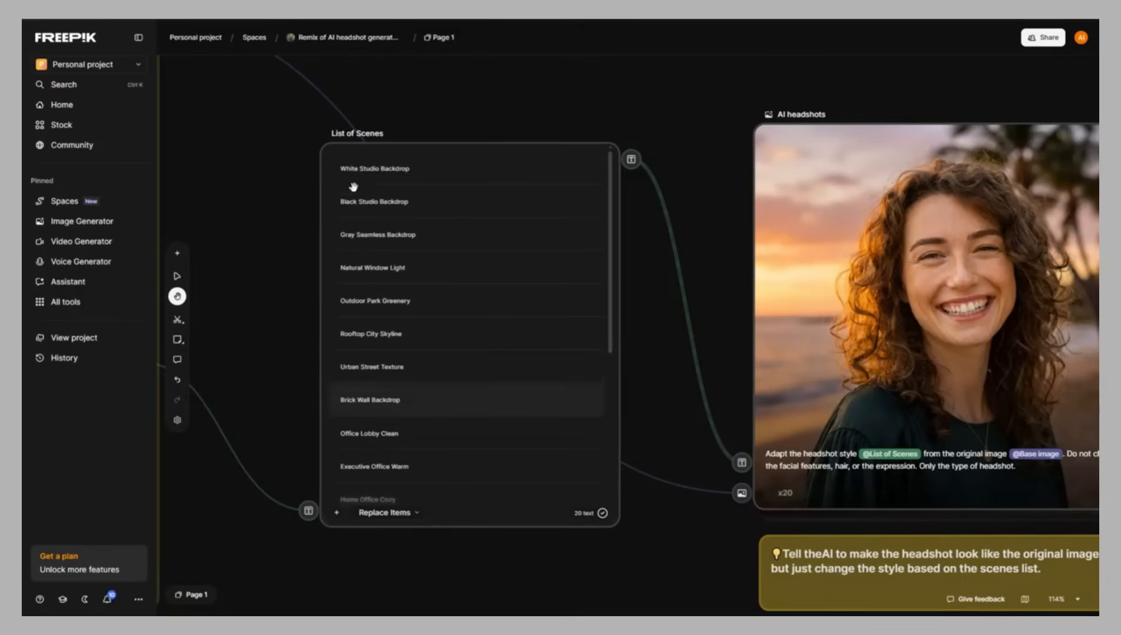
{"action": "left_click_drag", "start_coordinate": [848, 340], "coordinate": [654, 342]}
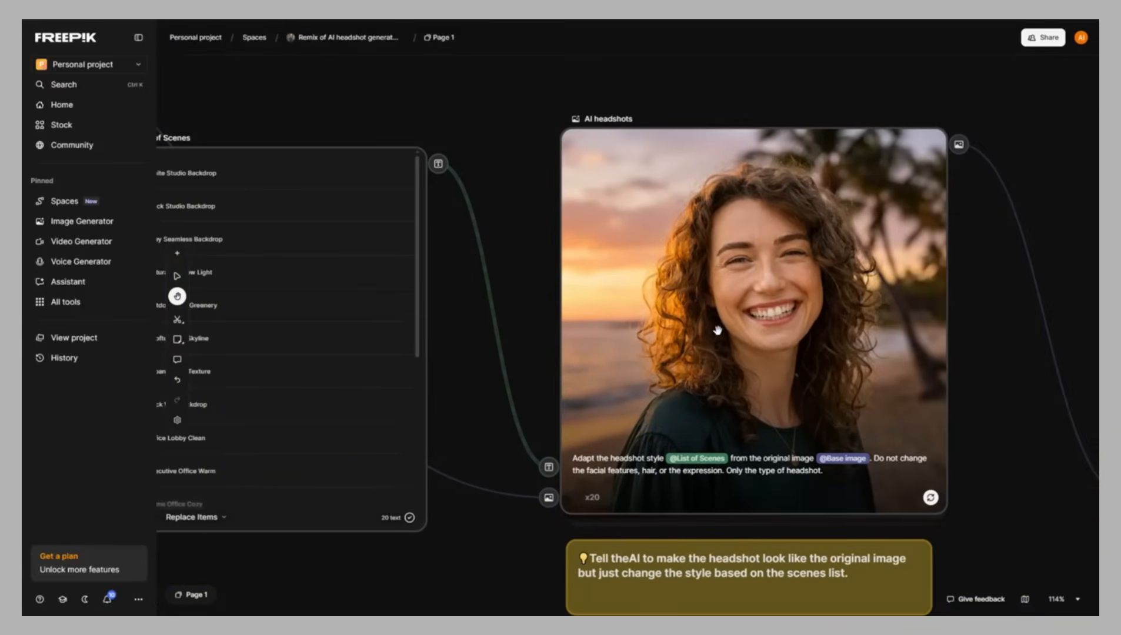
{"action": "scroll", "coordinate": [718, 329], "scroll_direction": "down", "scroll_amount": 3}
{"action": "left_click_drag", "start_coordinate": [930, 348], "coordinate": [292, 353]}
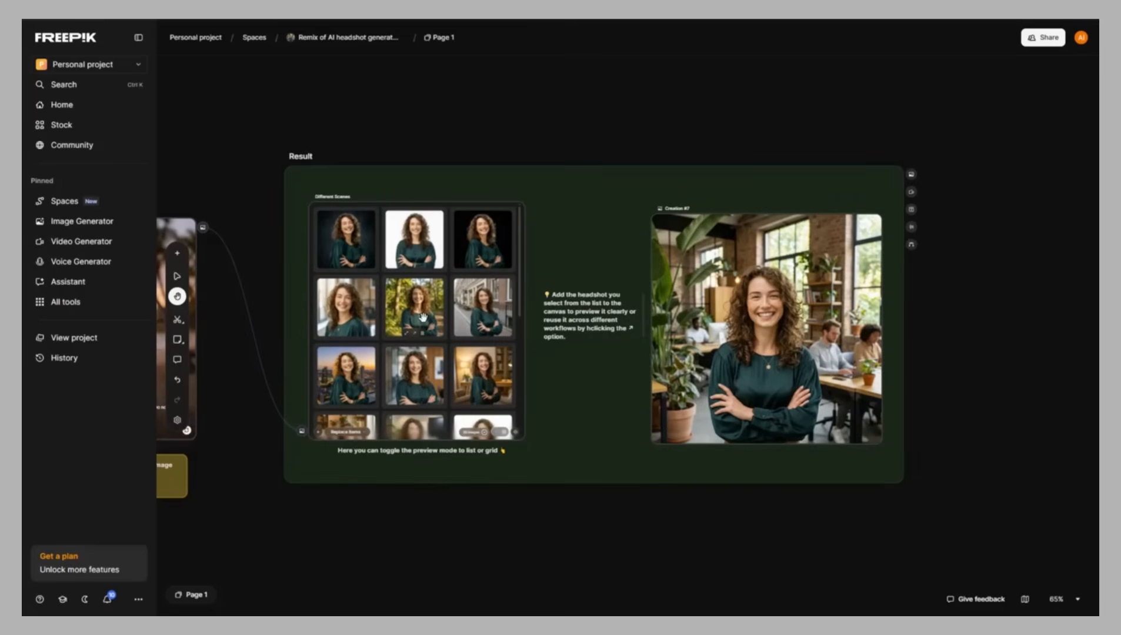
{"action": "scroll", "coordinate": [422, 318], "scroll_direction": "up", "scroll_amount": 2}
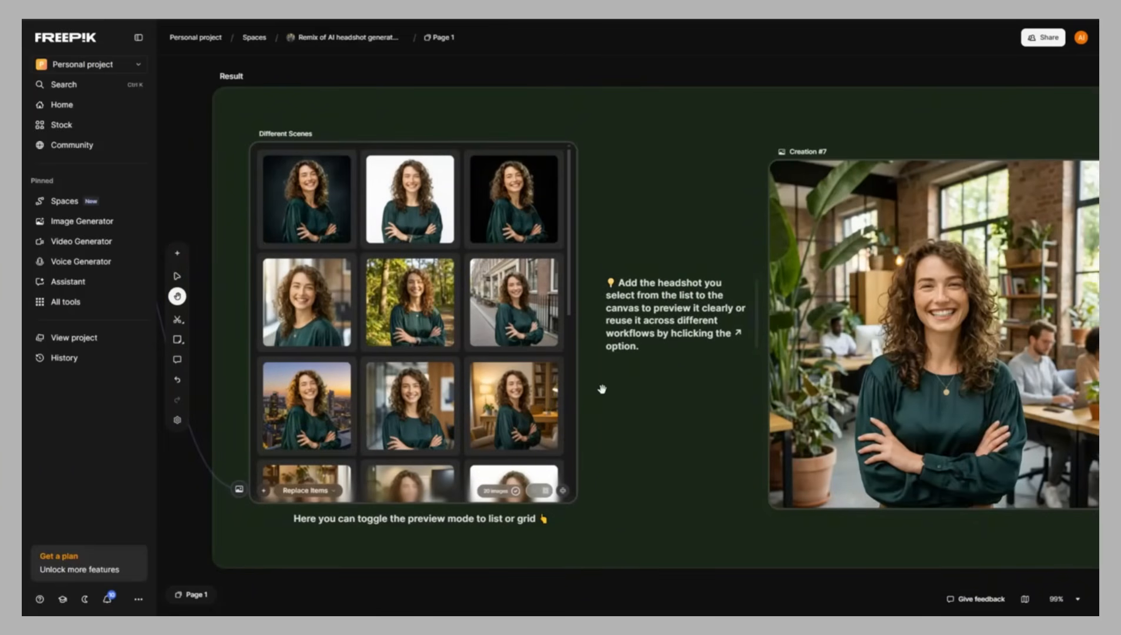
{"action": "scroll", "coordinate": [601, 388], "scroll_direction": "down", "scroll_amount": 2}
{"action": "scroll", "coordinate": [346, 314], "scroll_direction": "down", "scroll_amount": 2}
{"action": "left_click_drag", "start_coordinate": [333, 323], "coordinate": [804, 351]}
{"action": "left_click_drag", "start_coordinate": [669, 457], "coordinate": [582, 459]}
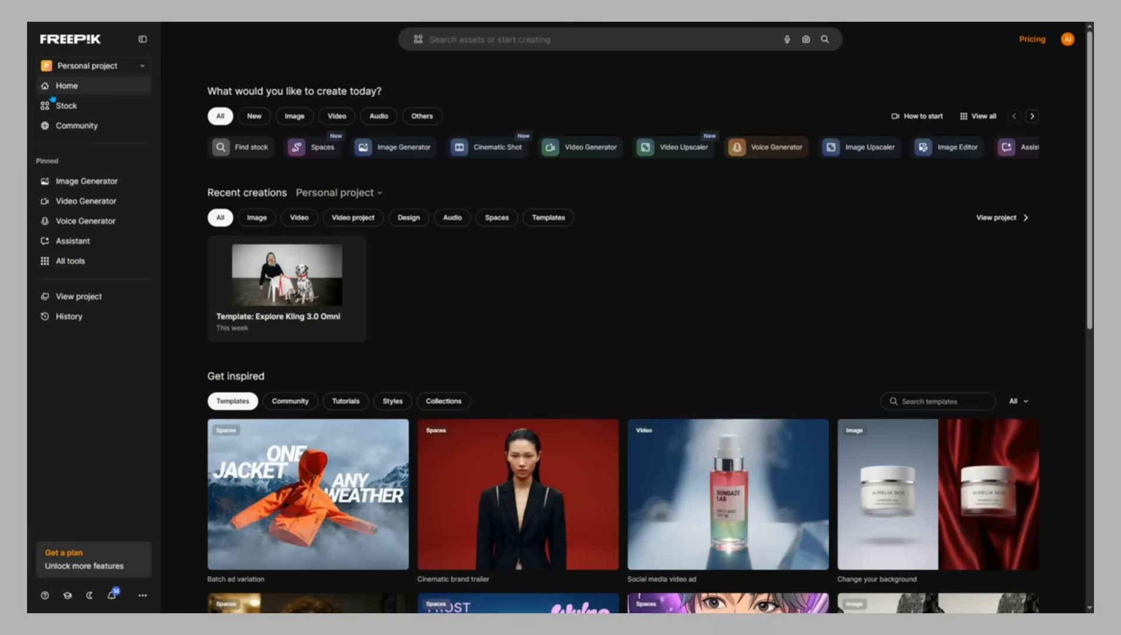
Return home, go to Spaces and create a new blank space
{"action": "scroll", "coordinate": [578, 345], "scroll_direction": "down", "scroll_amount": 4}
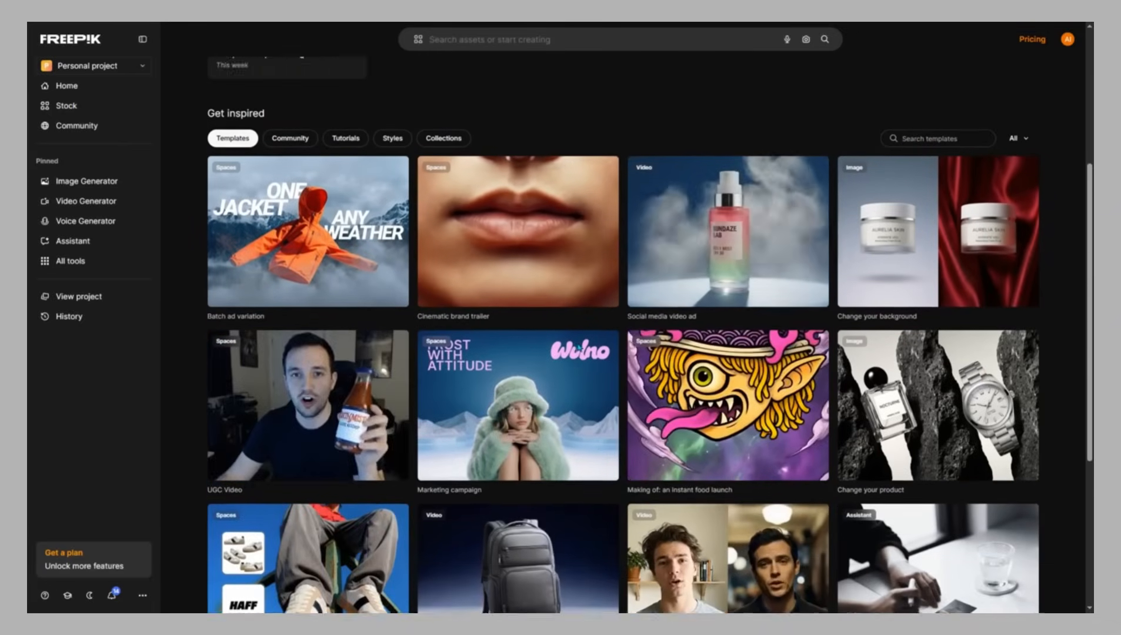
{"action": "scroll", "coordinate": [578, 348], "scroll_direction": "up", "scroll_amount": 4}
{"action": "scroll", "coordinate": [578, 347], "scroll_direction": "up", "scroll_amount": 1}
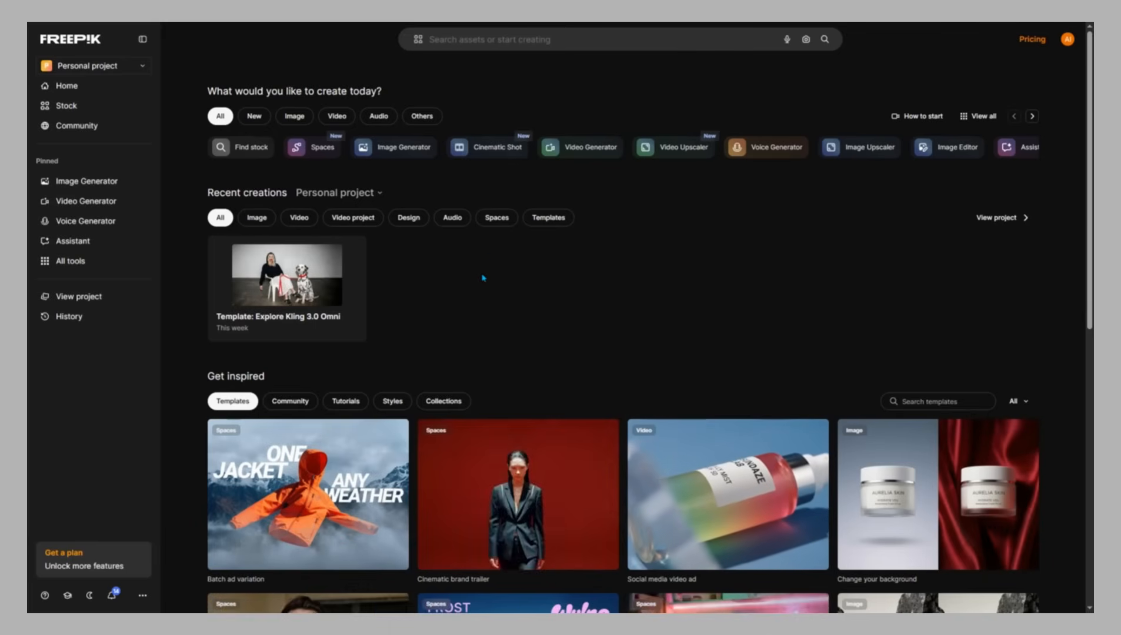
{"action": "left_click", "coordinate": [311, 147]}
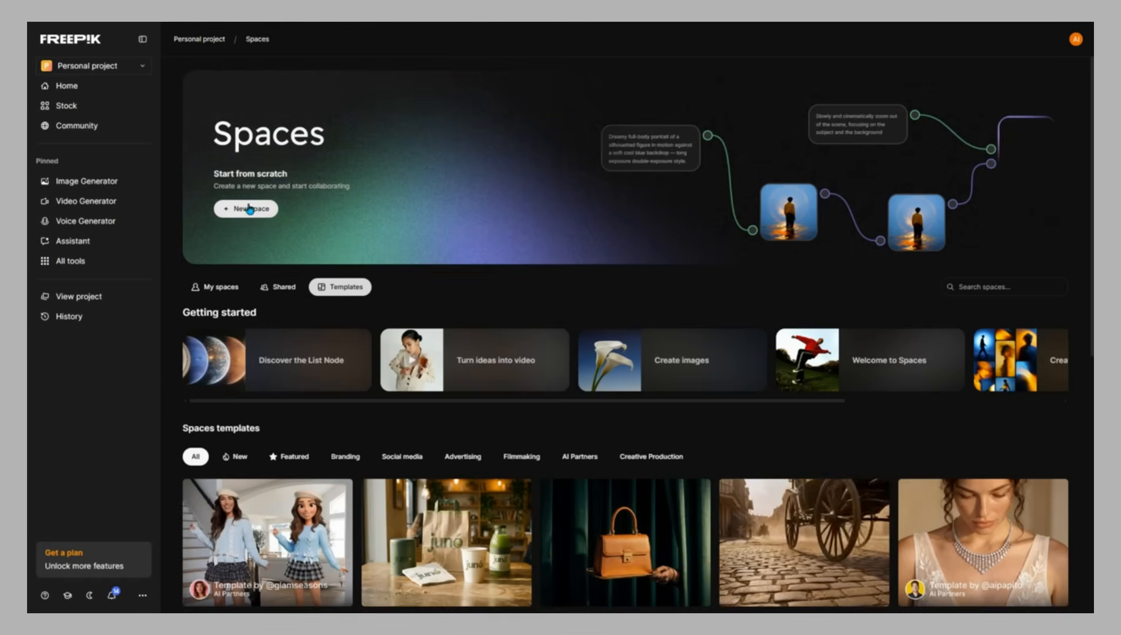
{"action": "left_click", "coordinate": [252, 210]}
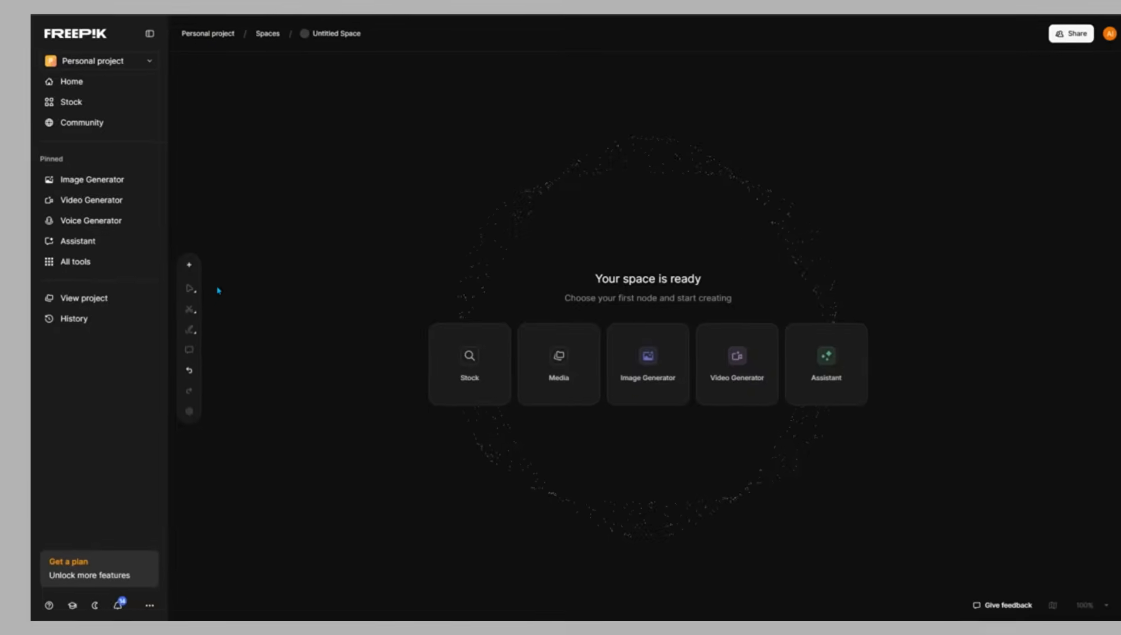
Add a Text node to the empty space from the node library
{"action": "left_click", "coordinate": [222, 259]}
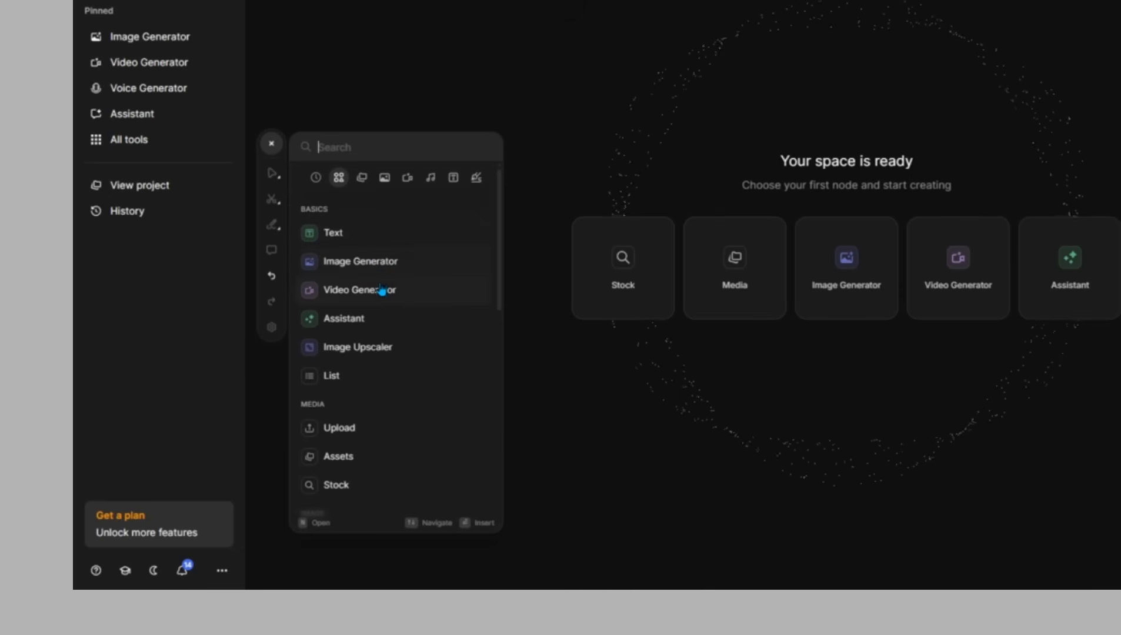
{"action": "scroll", "coordinate": [382, 357], "scroll_direction": "down", "scroll_amount": 5}
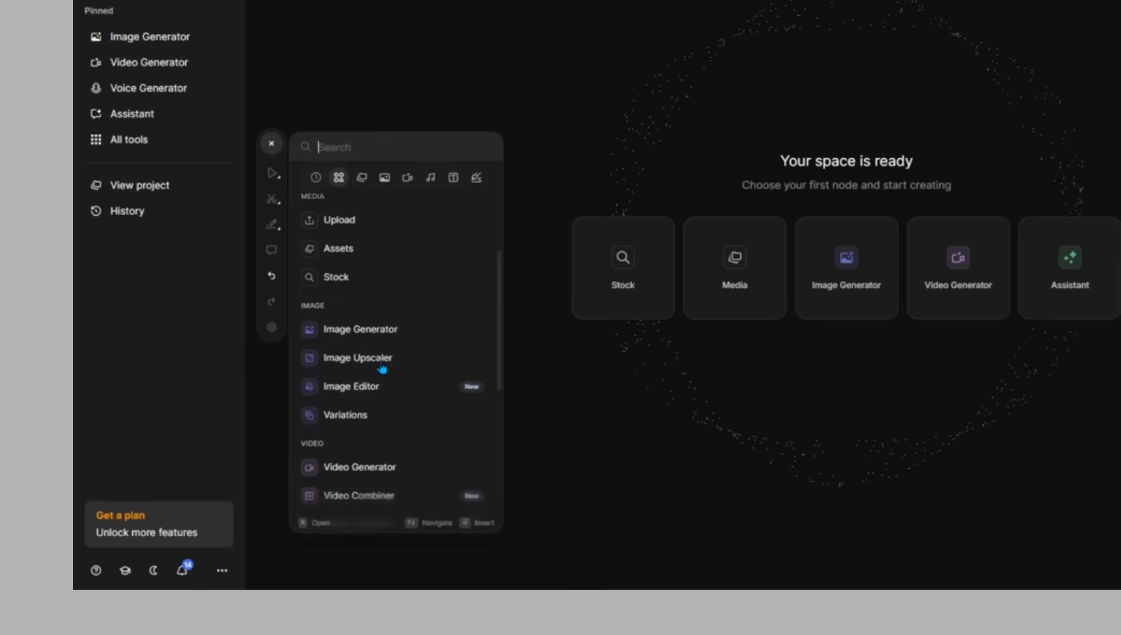
{"action": "scroll", "coordinate": [382, 368], "scroll_direction": "down", "scroll_amount": 3}
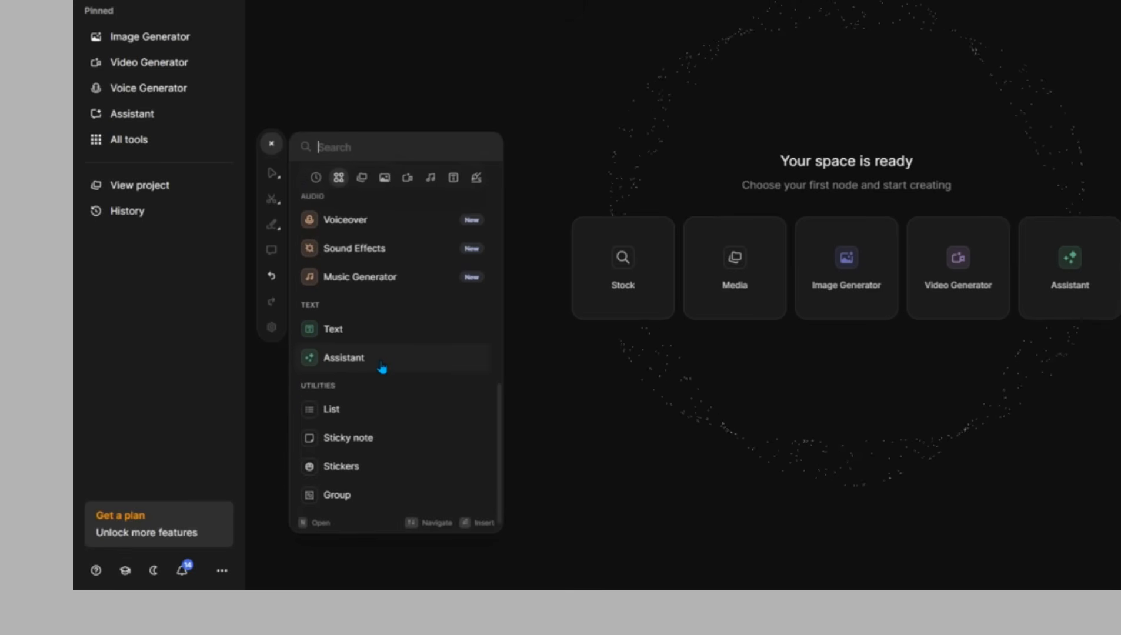
{"action": "scroll", "coordinate": [382, 367], "scroll_direction": "up", "scroll_amount": 8}
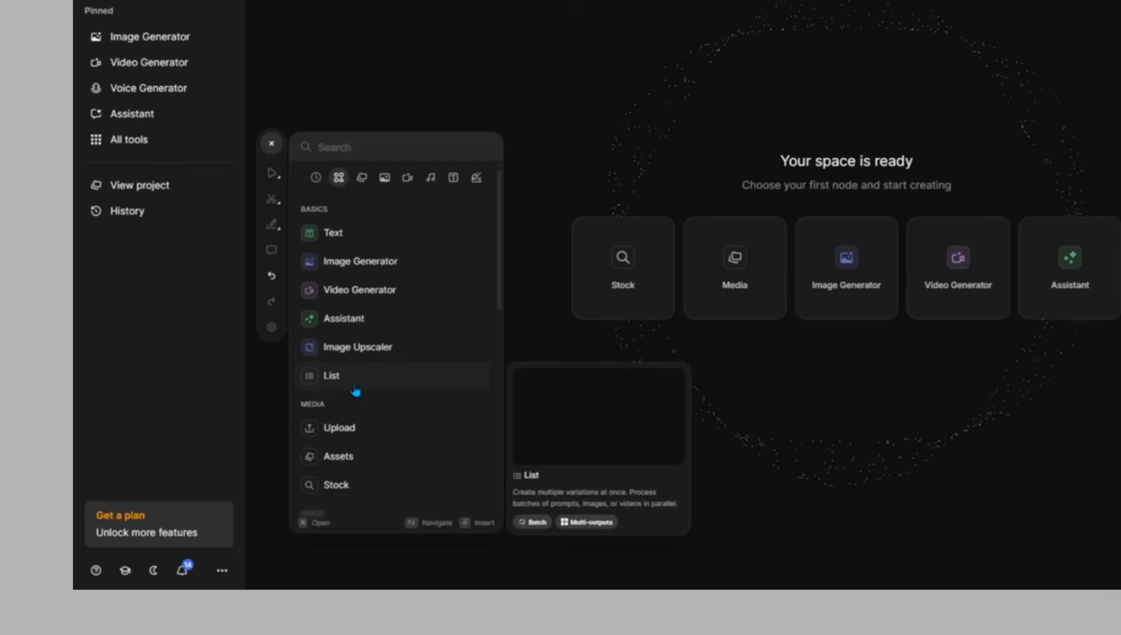
{"action": "left_click", "coordinate": [355, 235]}
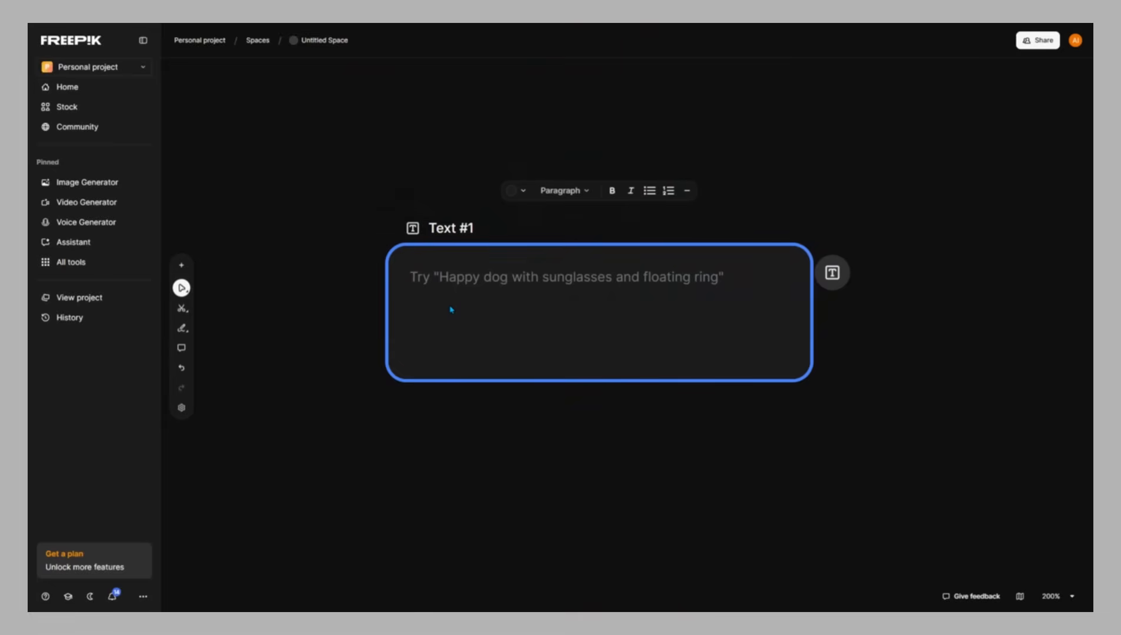
Paste the prompt "A cat playing in the field with a dog in the rain" into the Text node
{"action": "type", "text": "A cat playing in the field with a dog in the rain"}
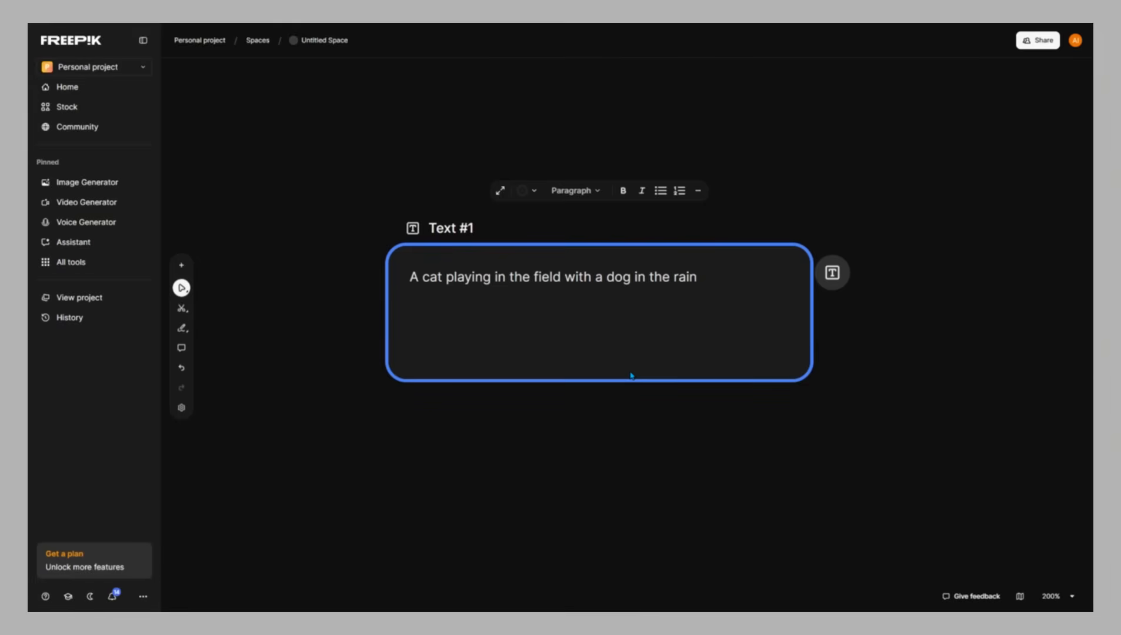
{"action": "scroll", "coordinate": [631, 376], "scroll_direction": "down", "scroll_amount": 3}
{"action": "scroll", "coordinate": [631, 376], "scroll_direction": "up", "scroll_amount": 3}
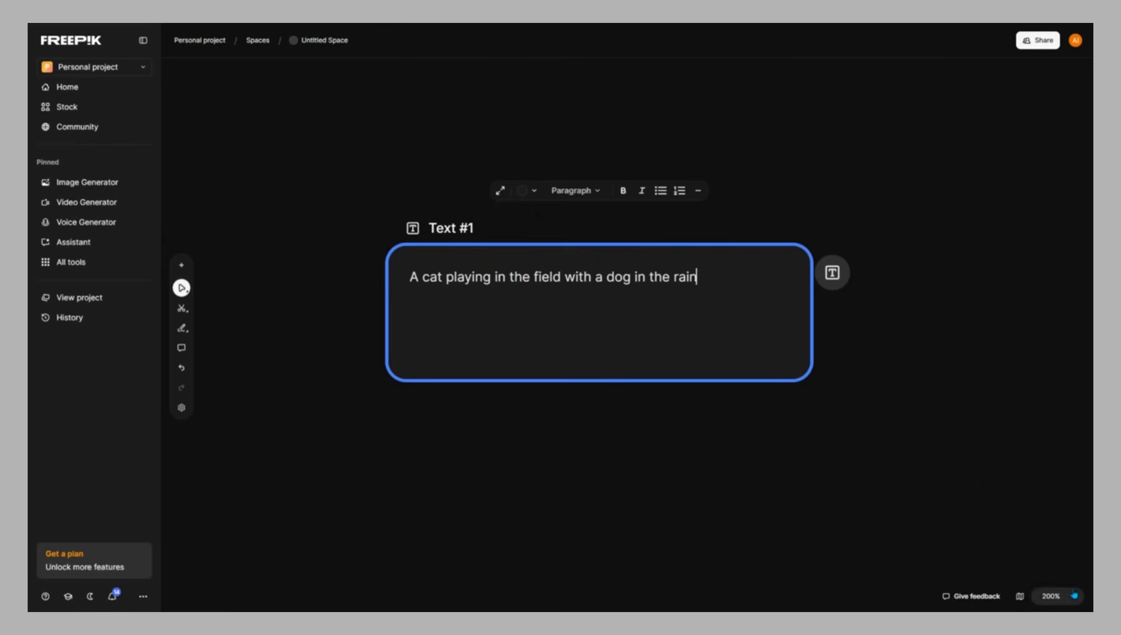
{"action": "left_click", "coordinate": [1055, 596]}
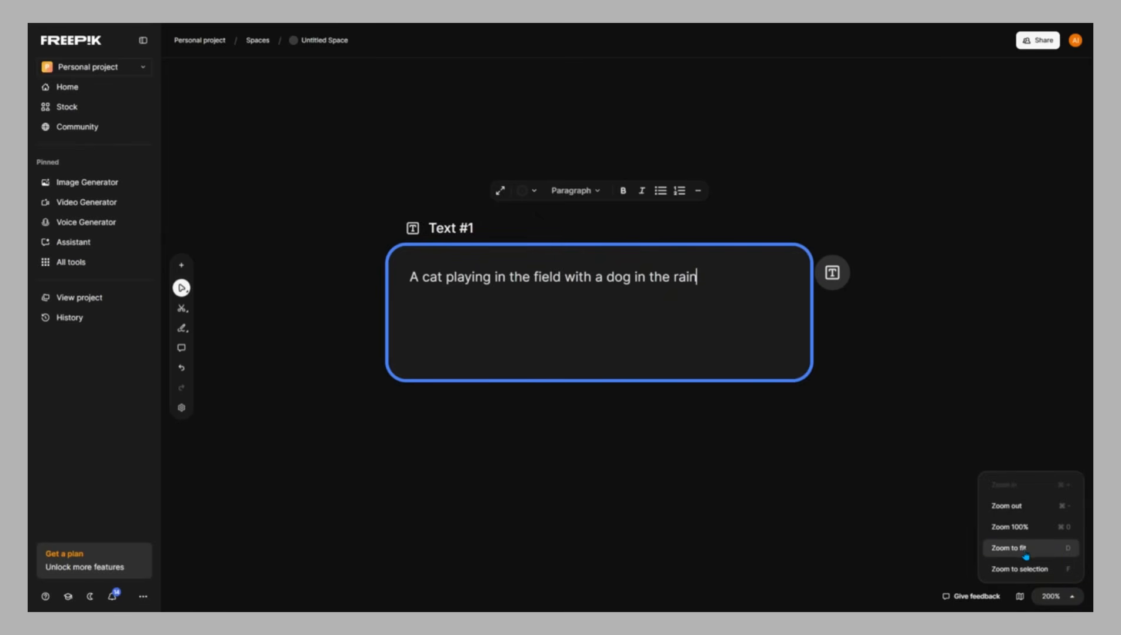
{"action": "left_click", "coordinate": [1051, 552]}
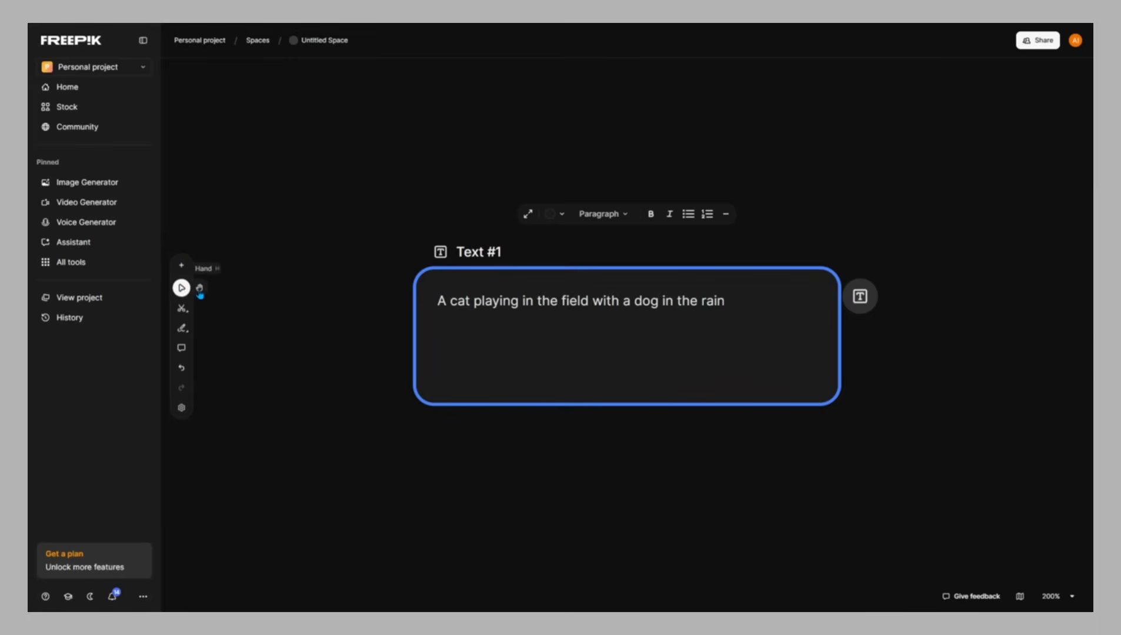
{"action": "left_click", "coordinate": [200, 291]}
{"action": "left_click_drag", "start_coordinate": [655, 390], "coordinate": [624, 283]}
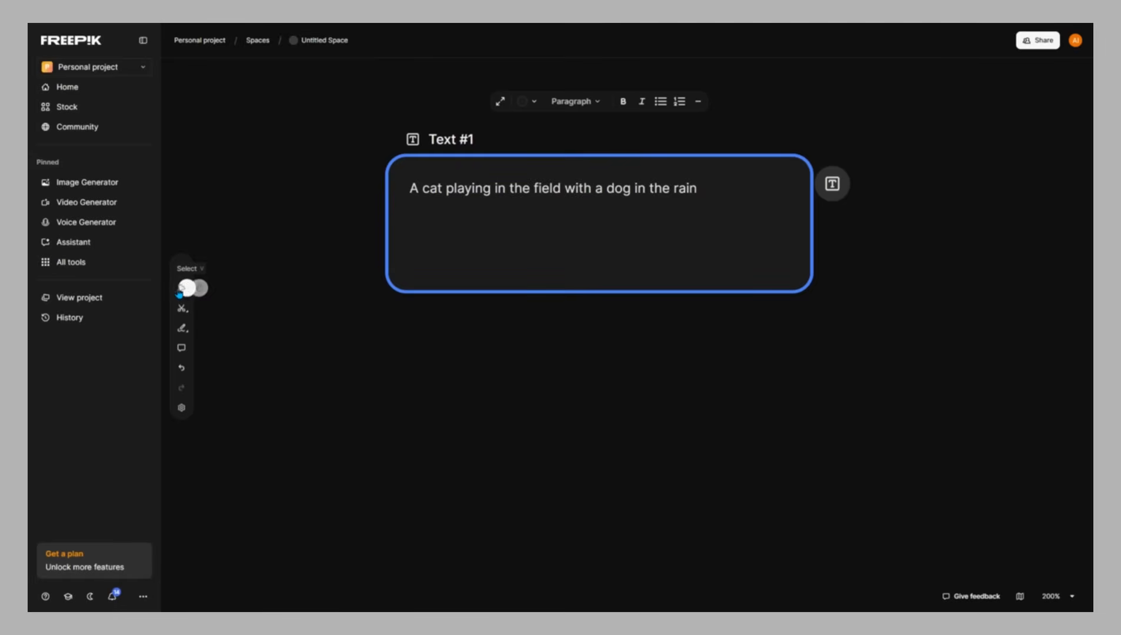
{"action": "left_click", "coordinate": [183, 288]}
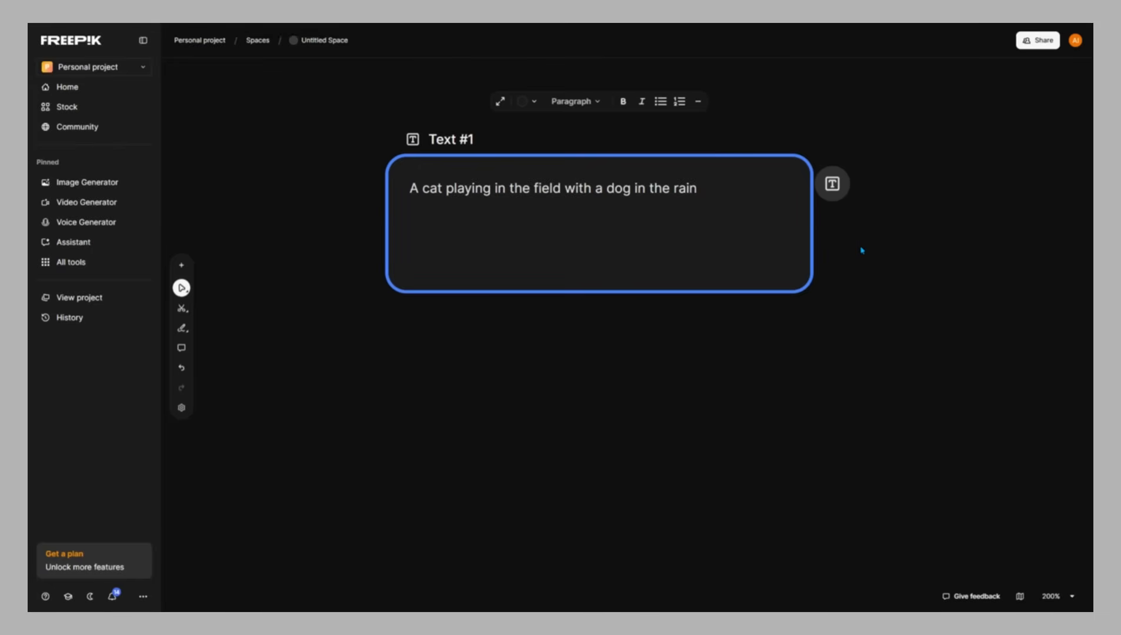
Add an Image Generator node connected to the Text node's output
{"action": "left_click", "coordinate": [831, 185]}
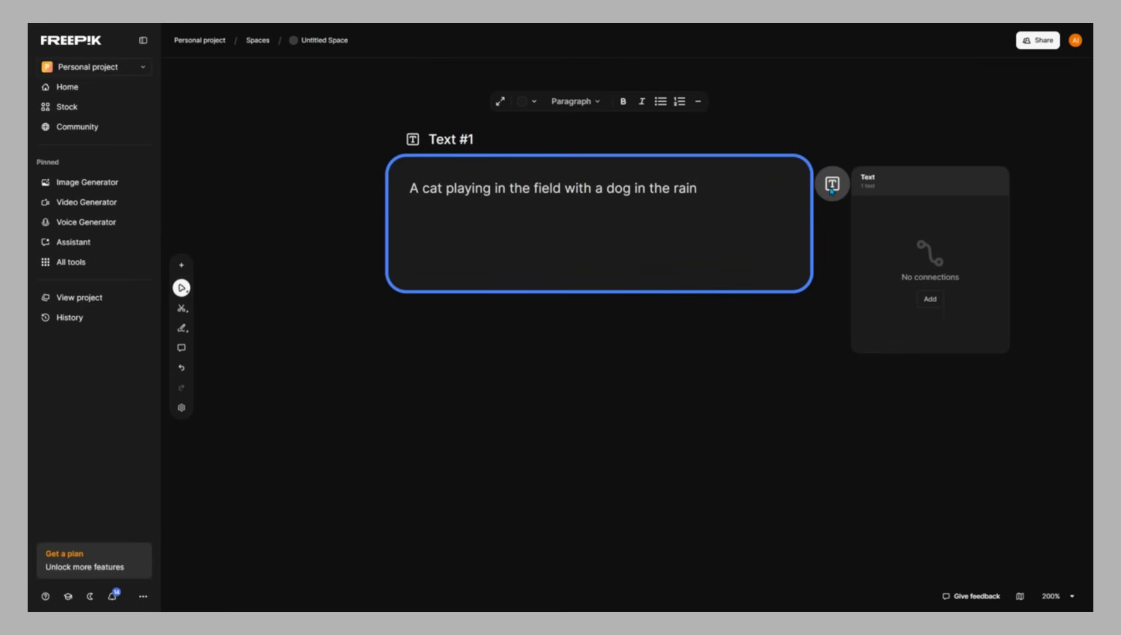
{"action": "left_click", "coordinate": [929, 302]}
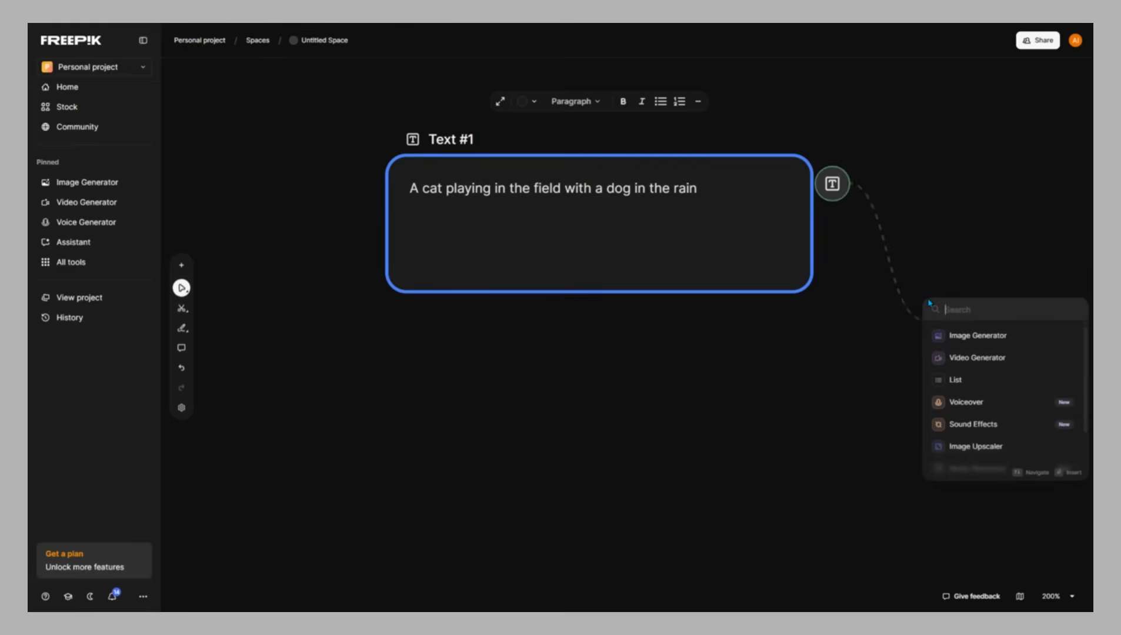
{"action": "left_click", "coordinate": [1002, 341]}
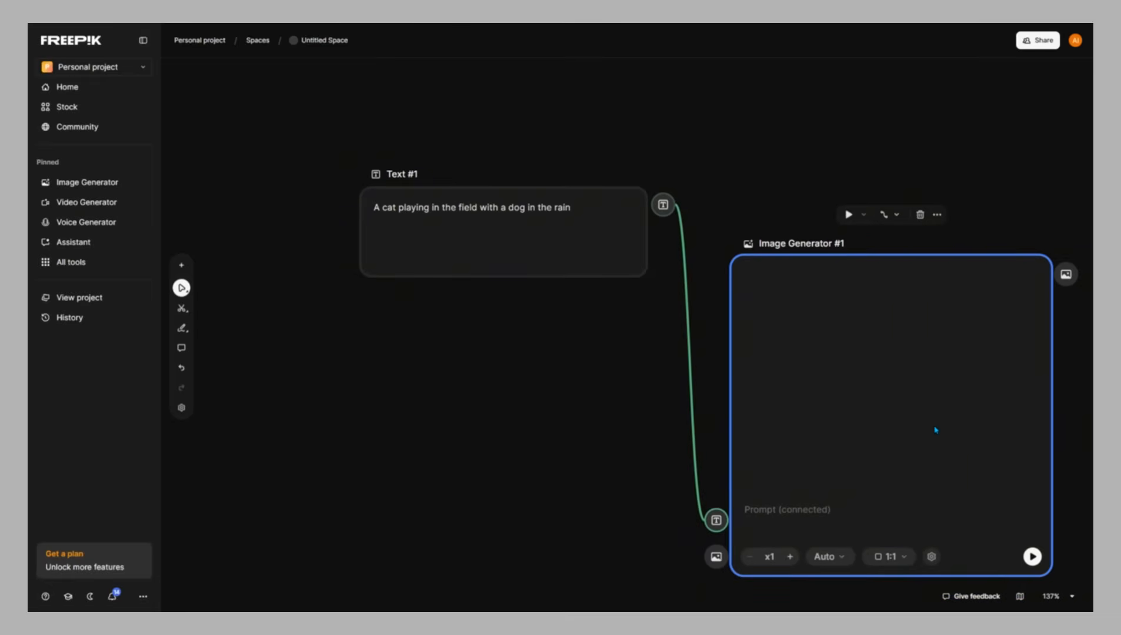
Browse the Image Generator's model list and pick the Auto model
{"action": "mouse_move", "coordinate": [936, 430]}
{"action": "left_mouse_down"}
{"action": "mouse_move", "coordinate": [864, 415]}
{"action": "mouse_move", "coordinate": [932, 429]}
{"action": "left_mouse_up"}
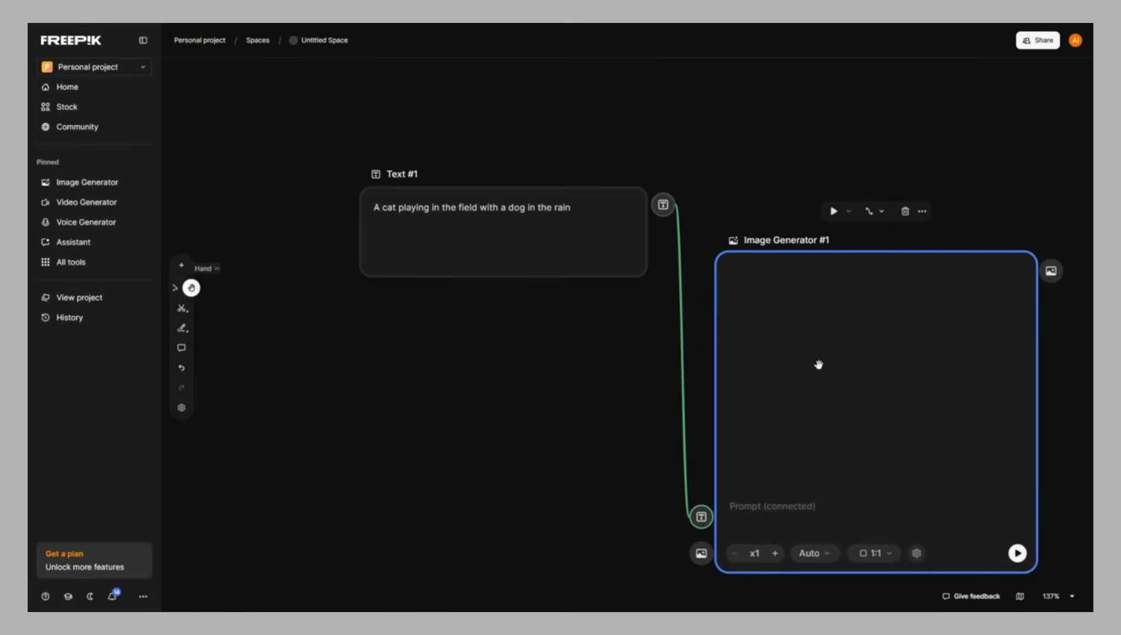
{"action": "left_click_drag", "start_coordinate": [816, 366], "coordinate": [755, 340]}
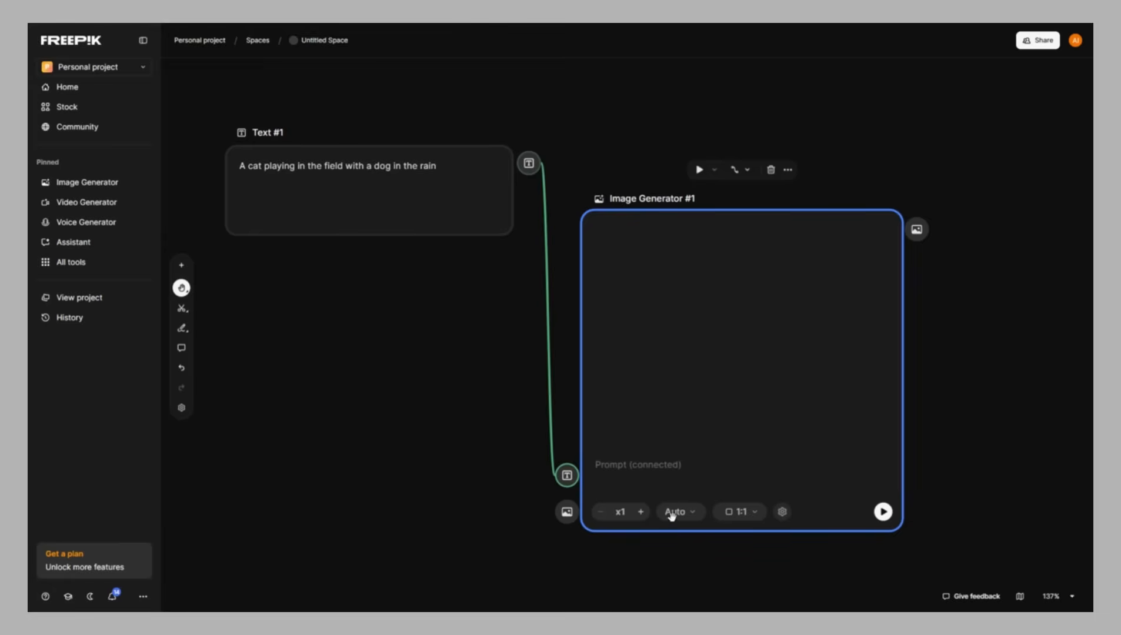
{"action": "left_click", "coordinate": [181, 287]}
{"action": "left_click", "coordinate": [691, 512]}
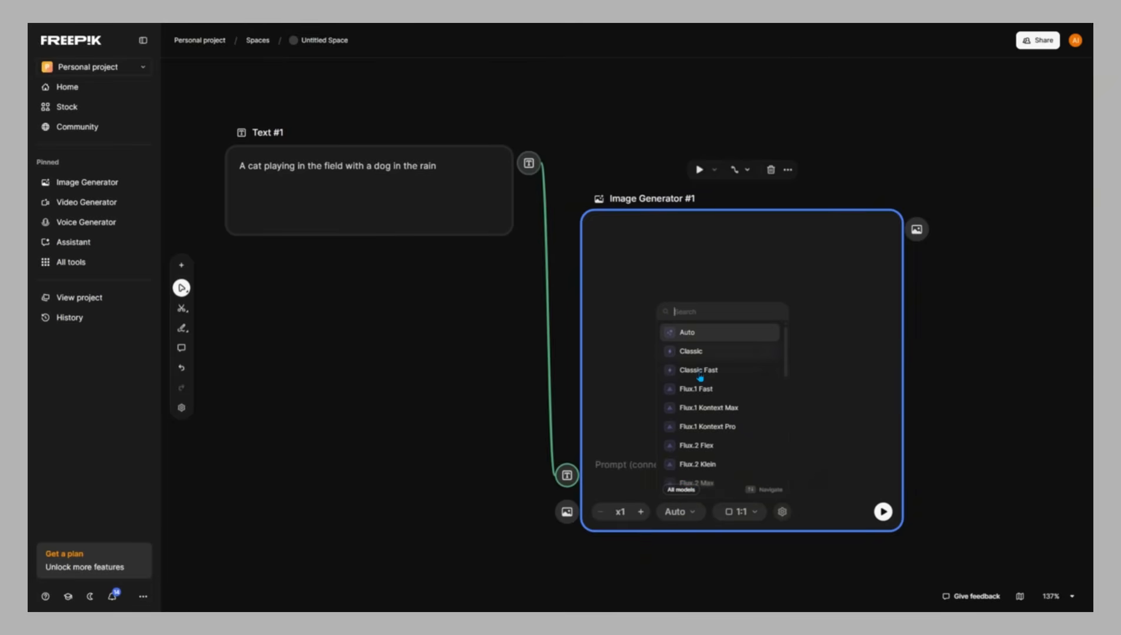
{"action": "scroll", "coordinate": [701, 405], "scroll_direction": "down", "scroll_amount": 3}
{"action": "scroll", "coordinate": [700, 426], "scroll_direction": "down", "scroll_amount": 5}
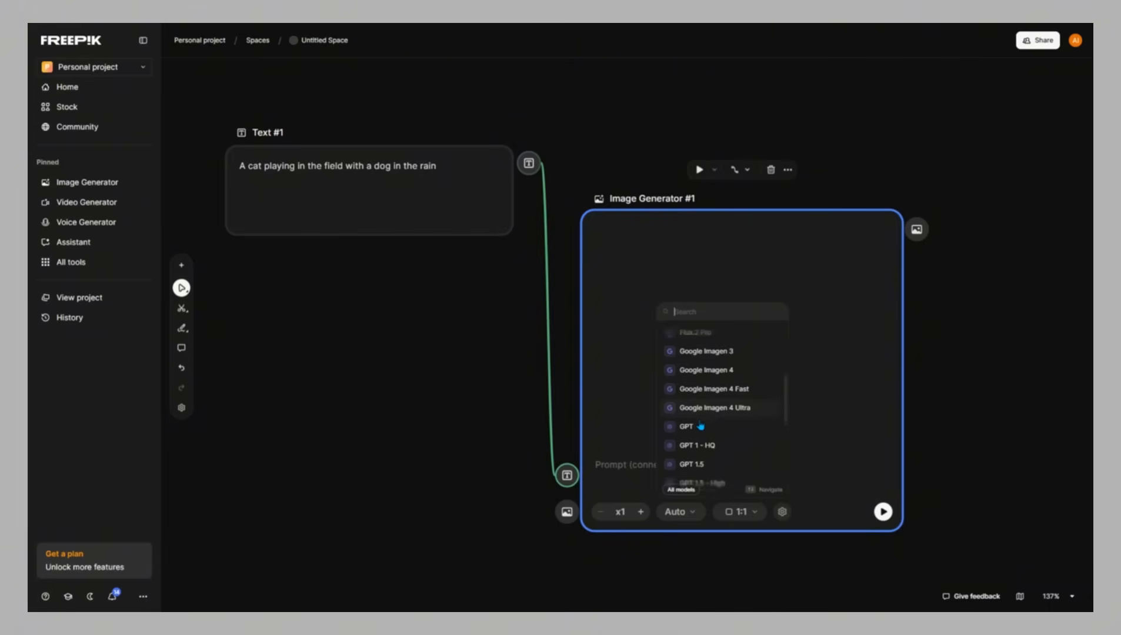
{"action": "scroll", "coordinate": [700, 437], "scroll_direction": "up", "scroll_amount": 5}
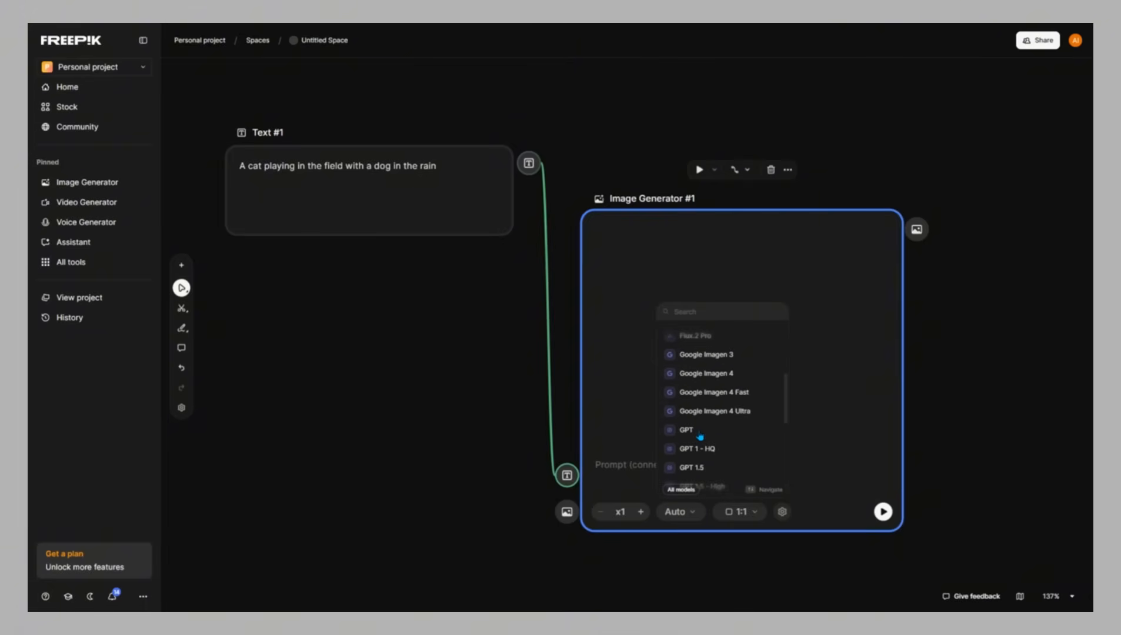
{"action": "scroll", "coordinate": [700, 437], "scroll_direction": "down", "scroll_amount": 8}
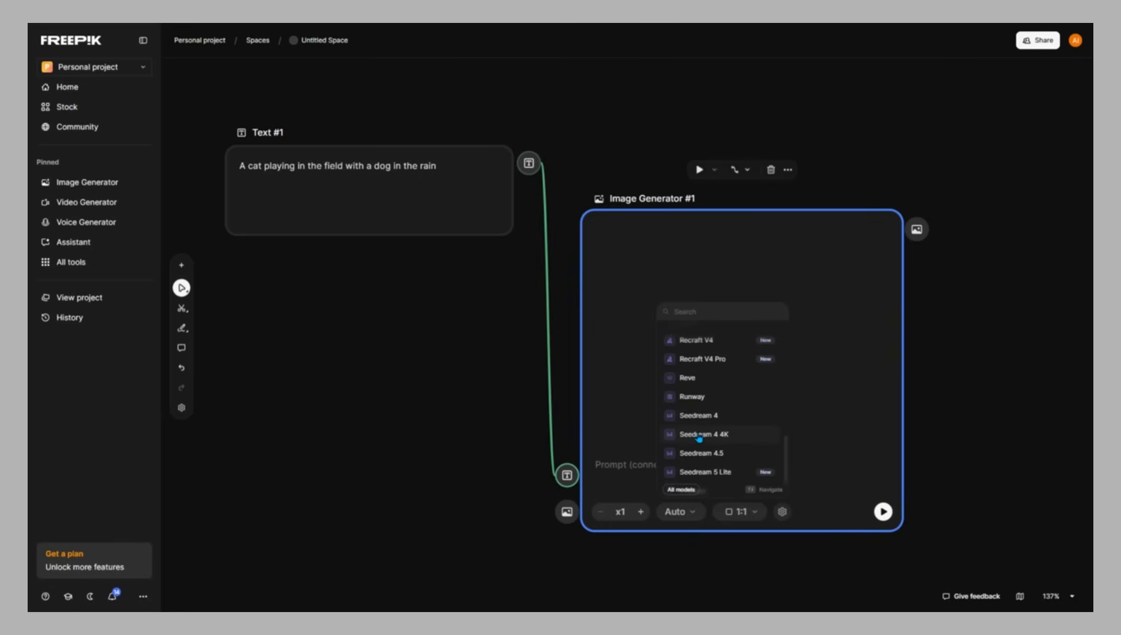
{"action": "scroll", "coordinate": [700, 439], "scroll_direction": "down", "scroll_amount": 1}
{"action": "mouse_move", "coordinate": [713, 405]}
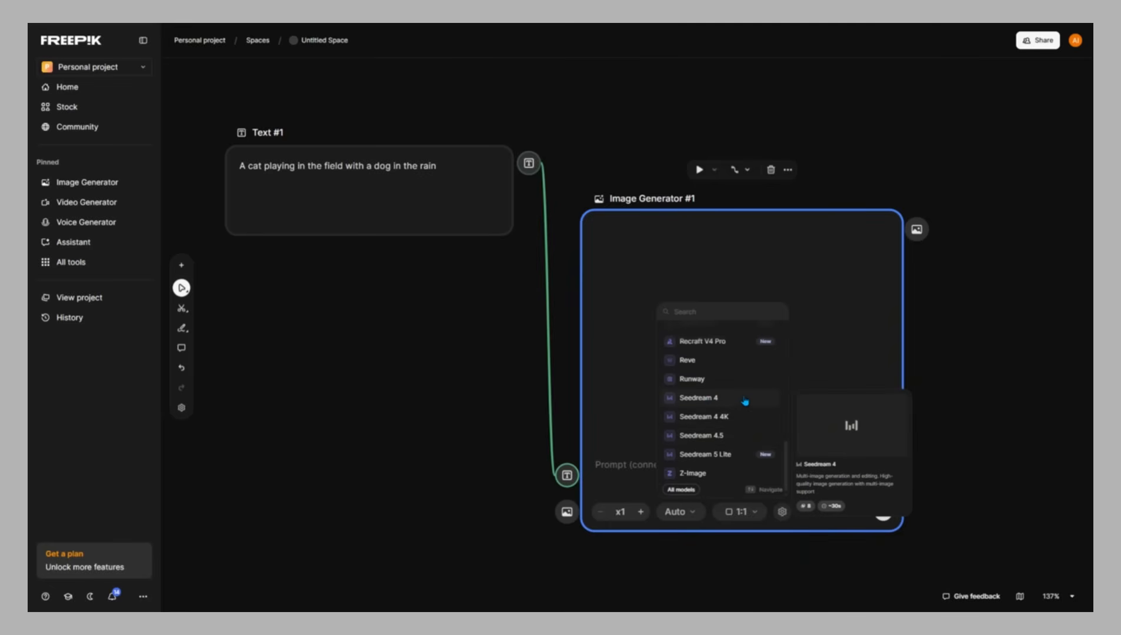
{"action": "scroll", "coordinate": [739, 401], "scroll_direction": "up", "scroll_amount": 6}
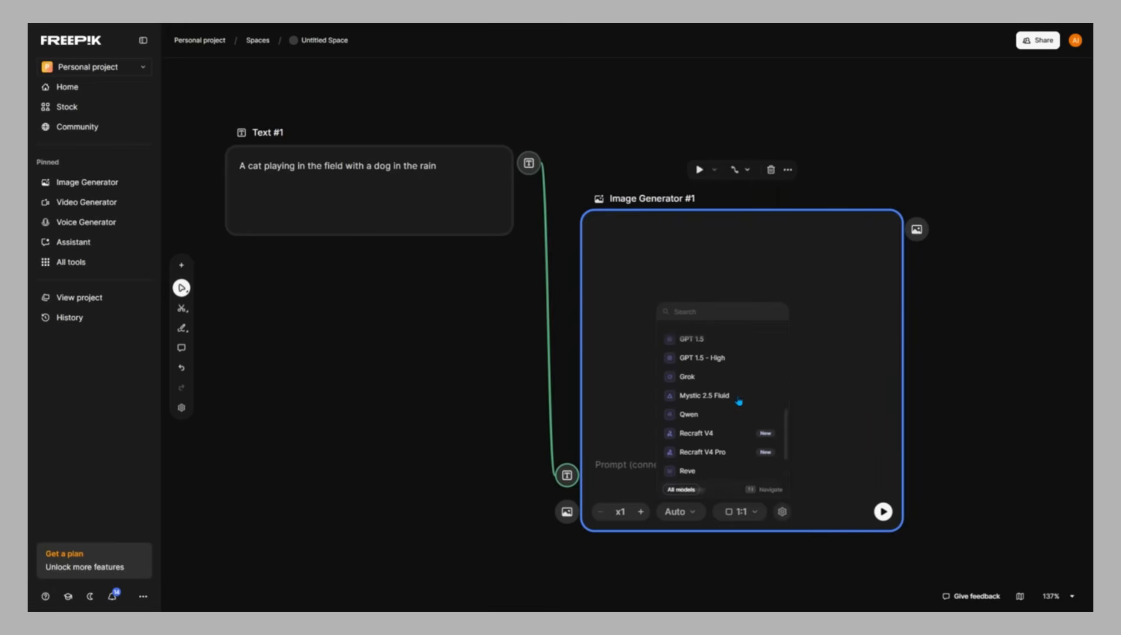
{"action": "scroll", "coordinate": [738, 405], "scroll_direction": "up", "scroll_amount": 8}
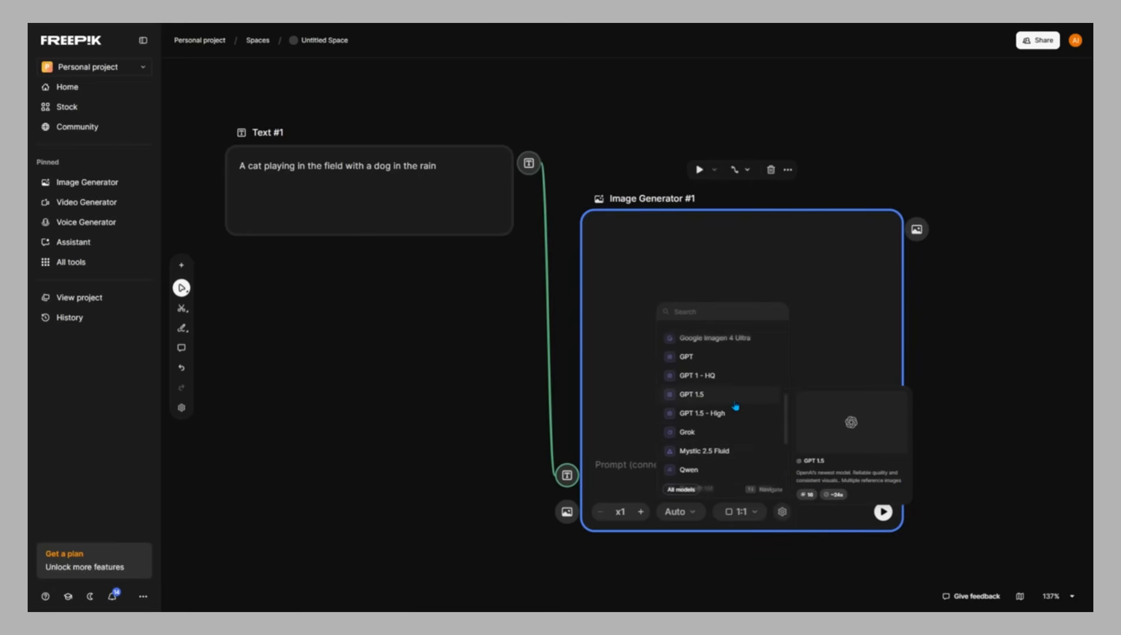
{"action": "scroll", "coordinate": [735, 406], "scroll_direction": "up", "scroll_amount": 3}
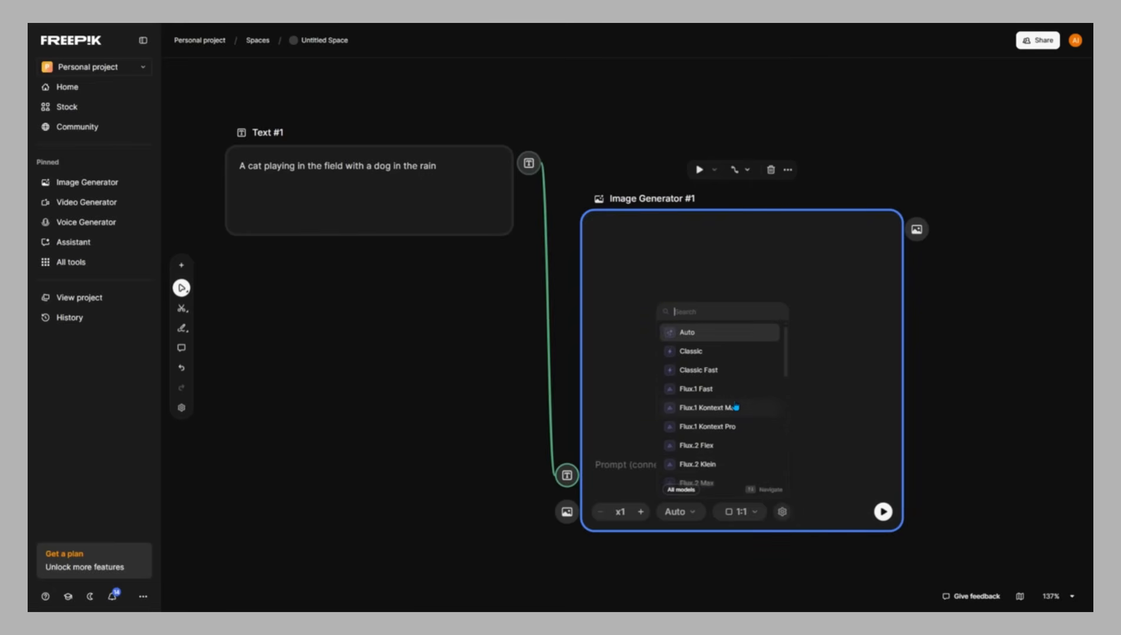
{"action": "left_click", "coordinate": [710, 336]}
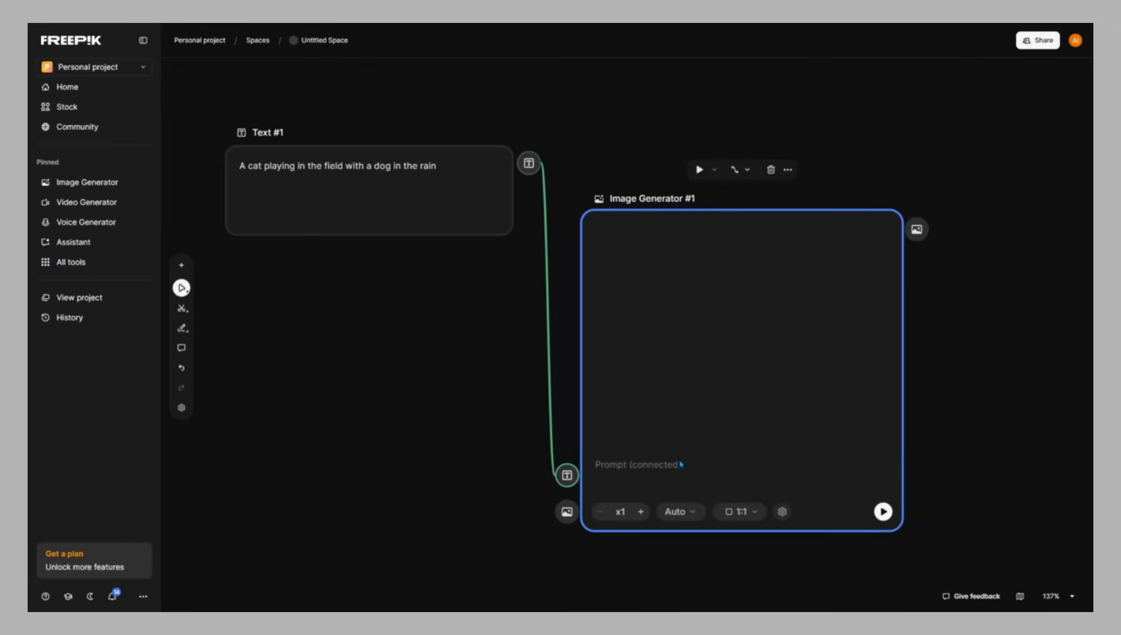
Run the Image Generator node to generate an image from the connected prompt
{"action": "left_click", "coordinate": [891, 511]}
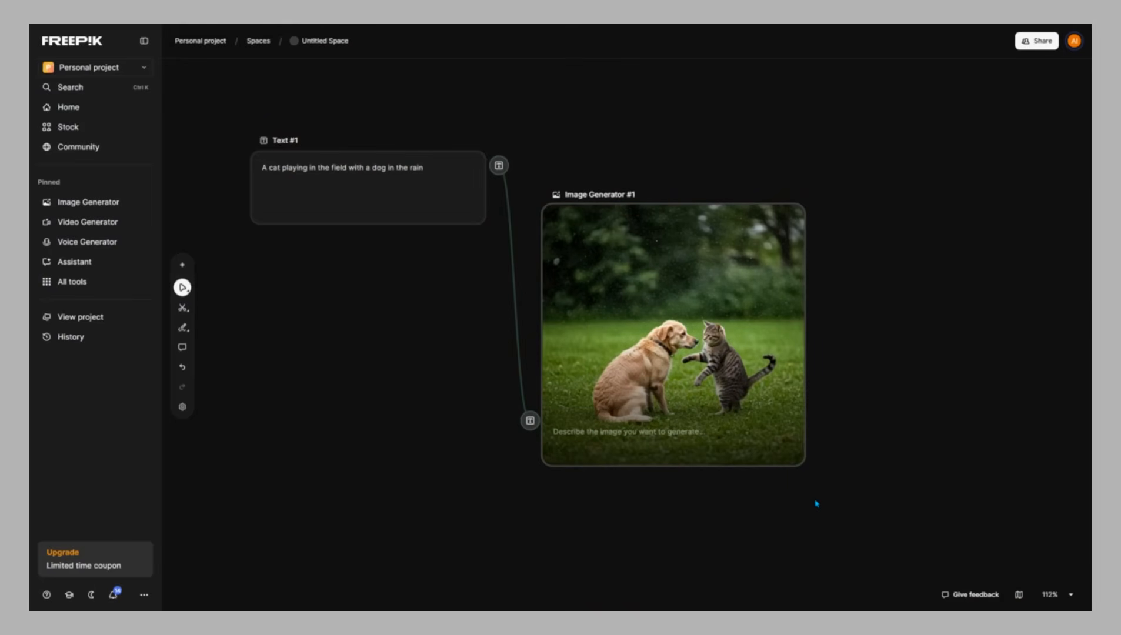
{"action": "left_click", "coordinate": [643, 325]}
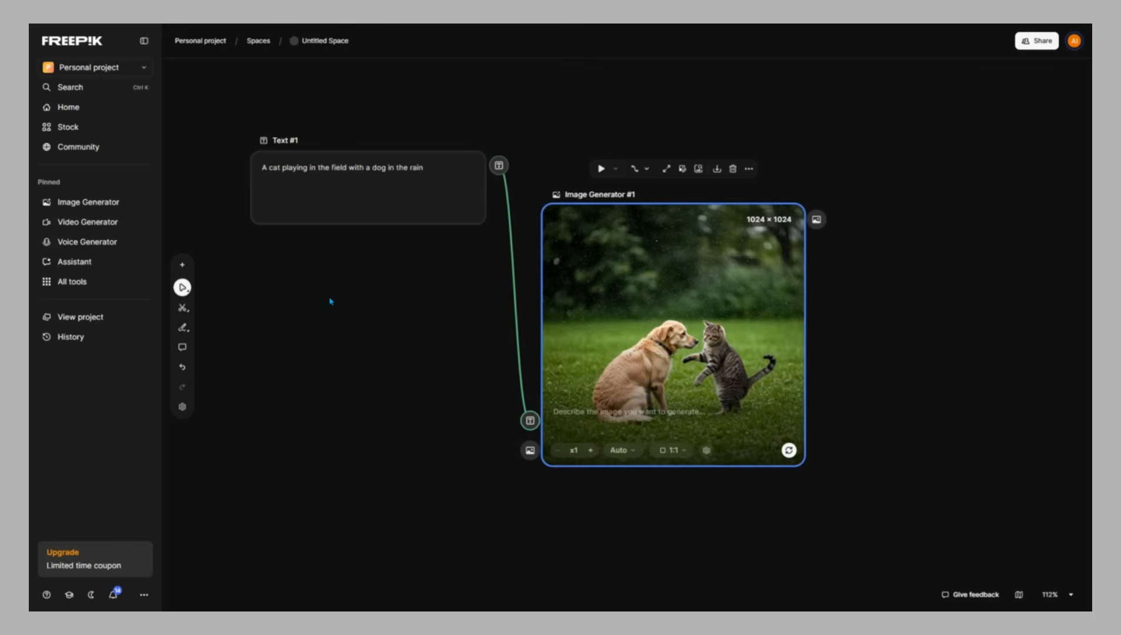
{"action": "left_click", "coordinate": [183, 288]}
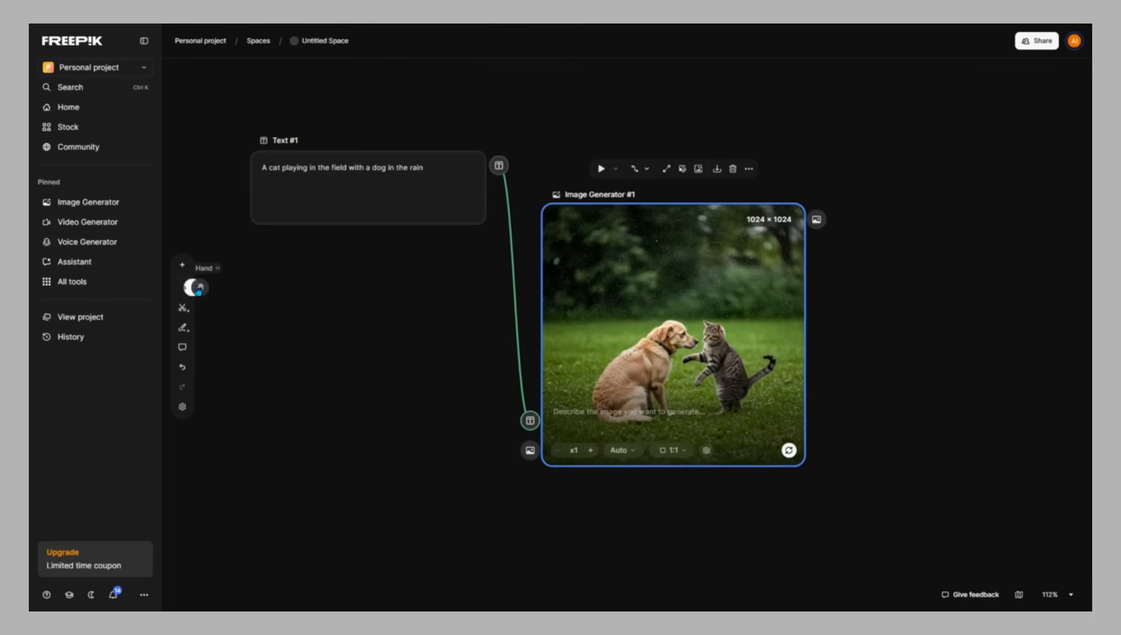
{"action": "left_click_drag", "start_coordinate": [340, 301], "coordinate": [381, 325]}
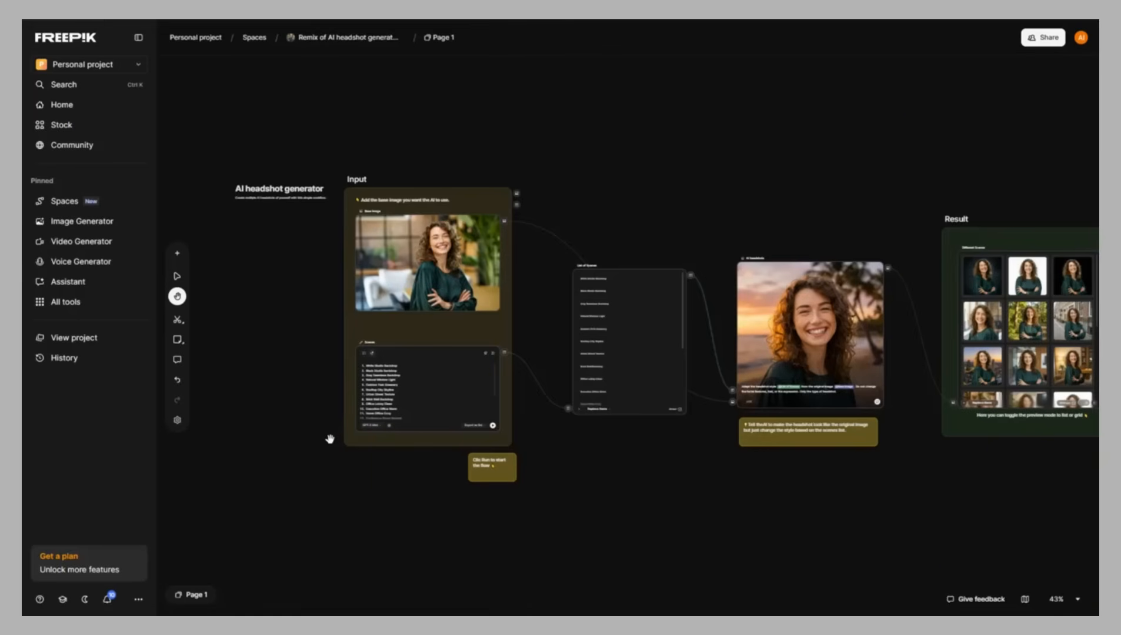
Examine the AI headshot generator template's list of scenes, headshot generator and result nodes
{"action": "scroll", "coordinate": [330, 439], "scroll_direction": "up", "scroll_amount": 5}
{"action": "left_click_drag", "start_coordinate": [606, 403], "coordinate": [85, 571]}
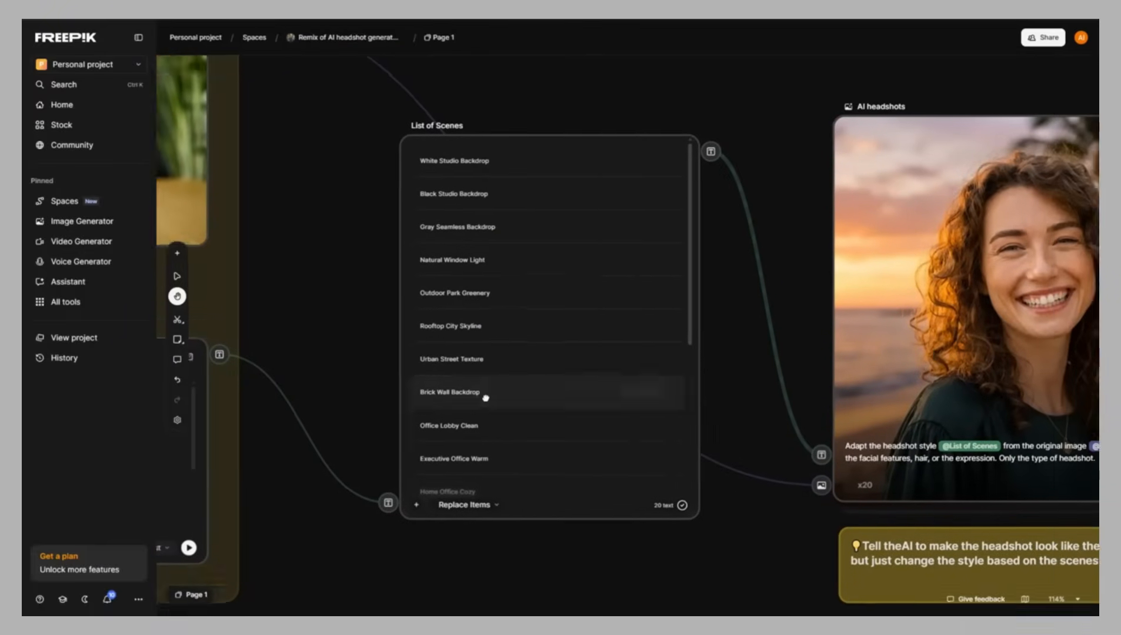
{"action": "left_click_drag", "start_coordinate": [485, 398], "coordinate": [405, 406]}
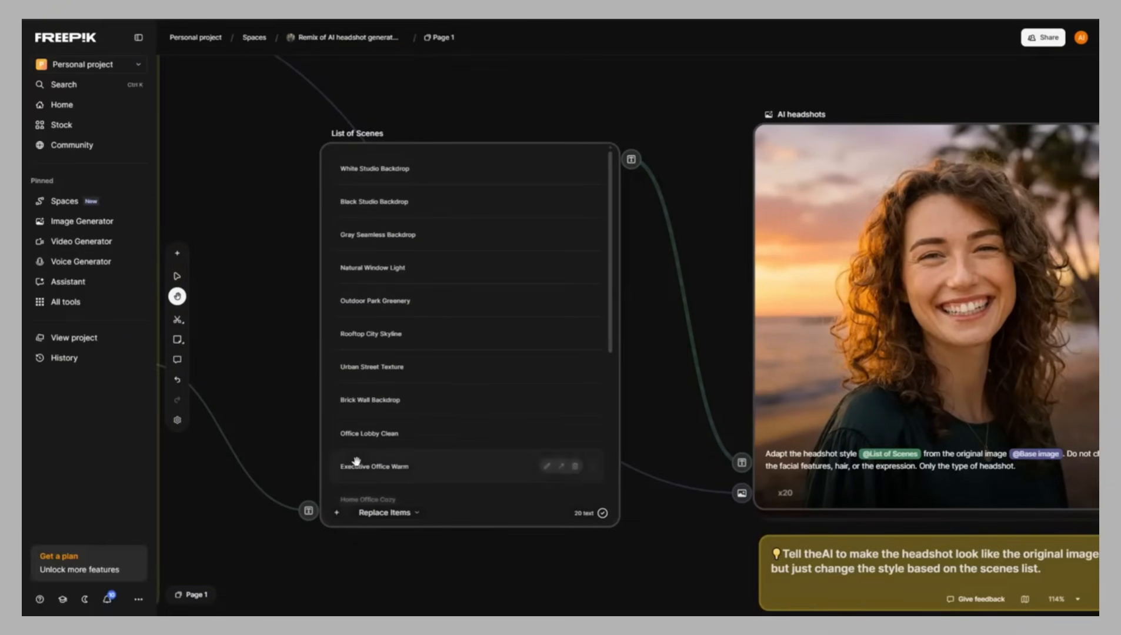
{"action": "left_click_drag", "start_coordinate": [879, 338], "coordinate": [686, 343]}
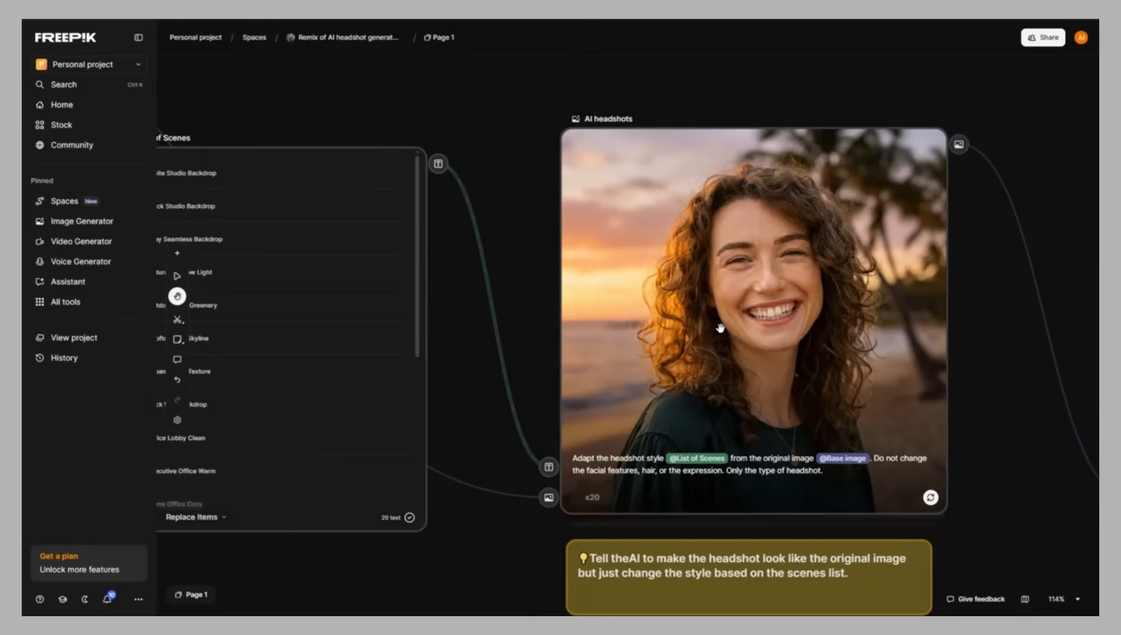
{"action": "scroll", "coordinate": [720, 325], "scroll_direction": "down", "scroll_amount": 3}
{"action": "left_click_drag", "start_coordinate": [931, 348], "coordinate": [280, 352]}
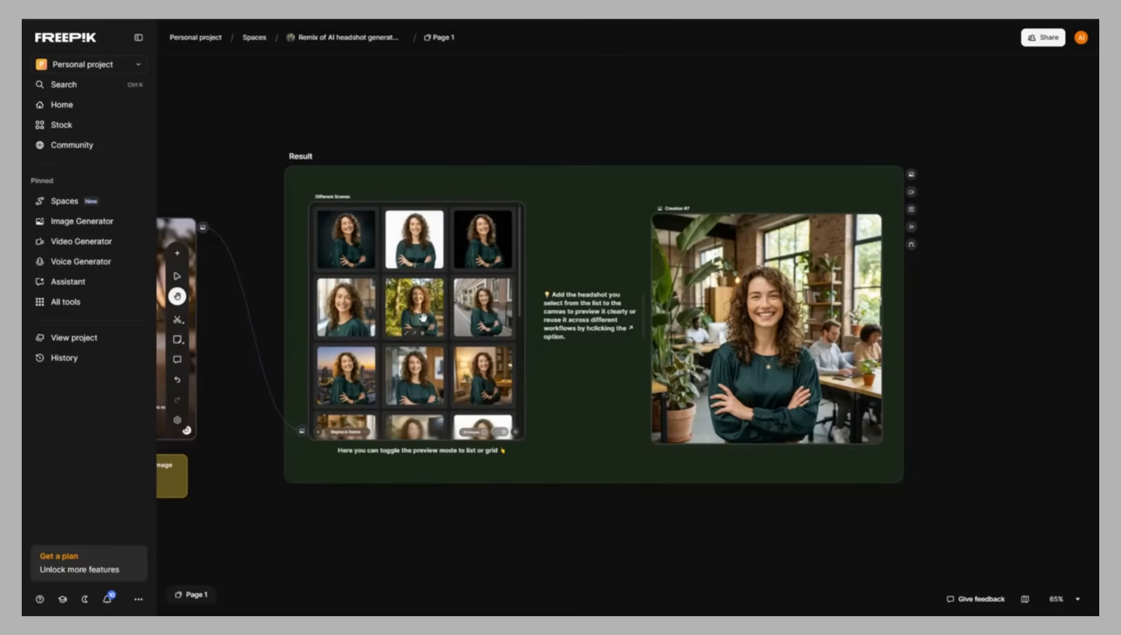
{"action": "scroll", "coordinate": [423, 318], "scroll_direction": "up", "scroll_amount": 3}
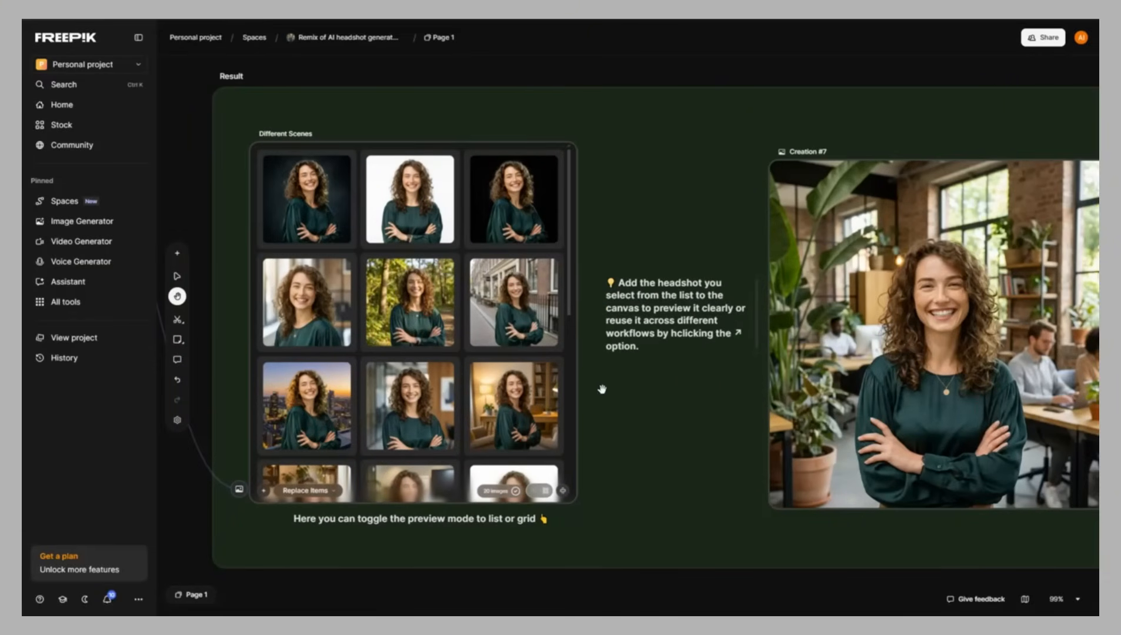
{"action": "scroll", "coordinate": [601, 389], "scroll_direction": "down", "scroll_amount": 3}
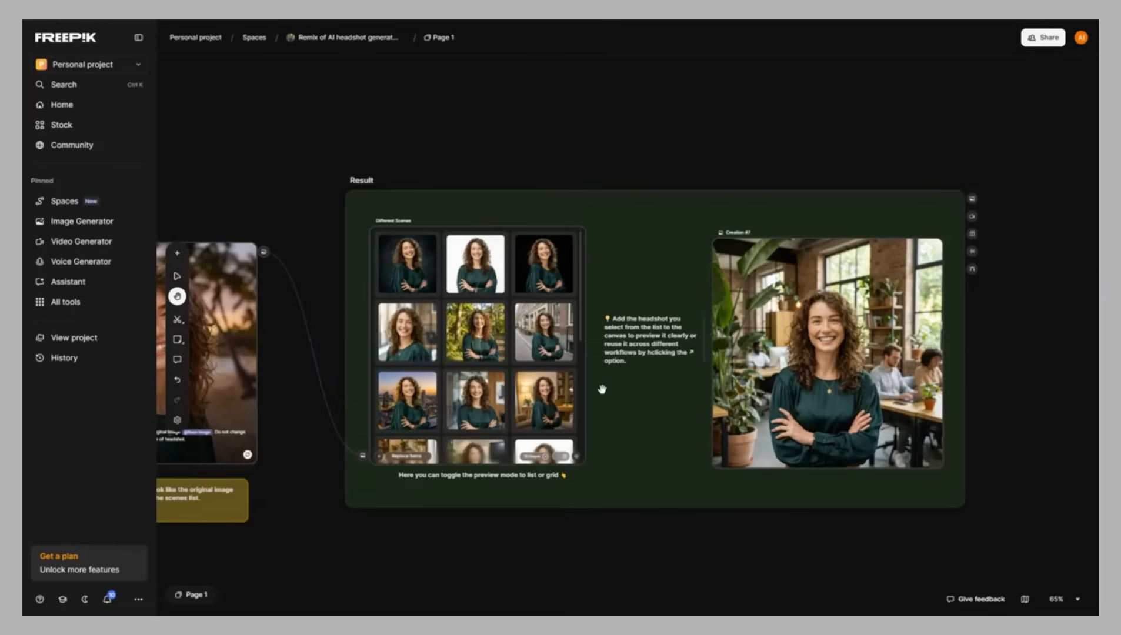
{"action": "scroll", "coordinate": [346, 314], "scroll_direction": "down", "scroll_amount": 3}
{"action": "left_click_drag", "start_coordinate": [335, 325], "coordinate": [805, 351]}
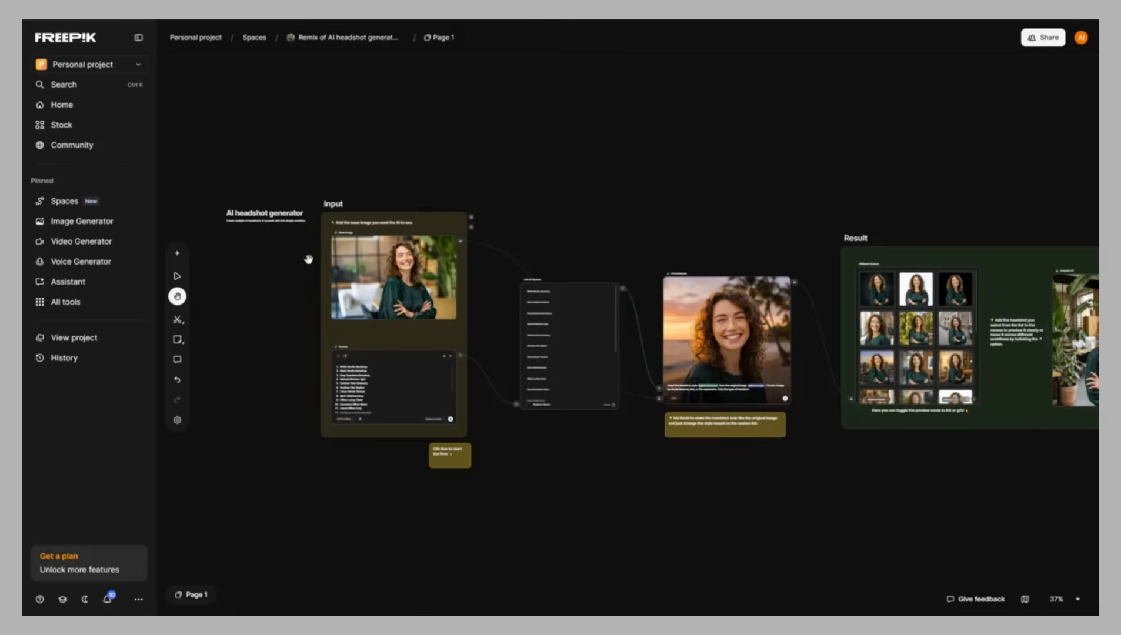
{"action": "left_click_drag", "start_coordinate": [651, 459], "coordinate": [583, 459]}
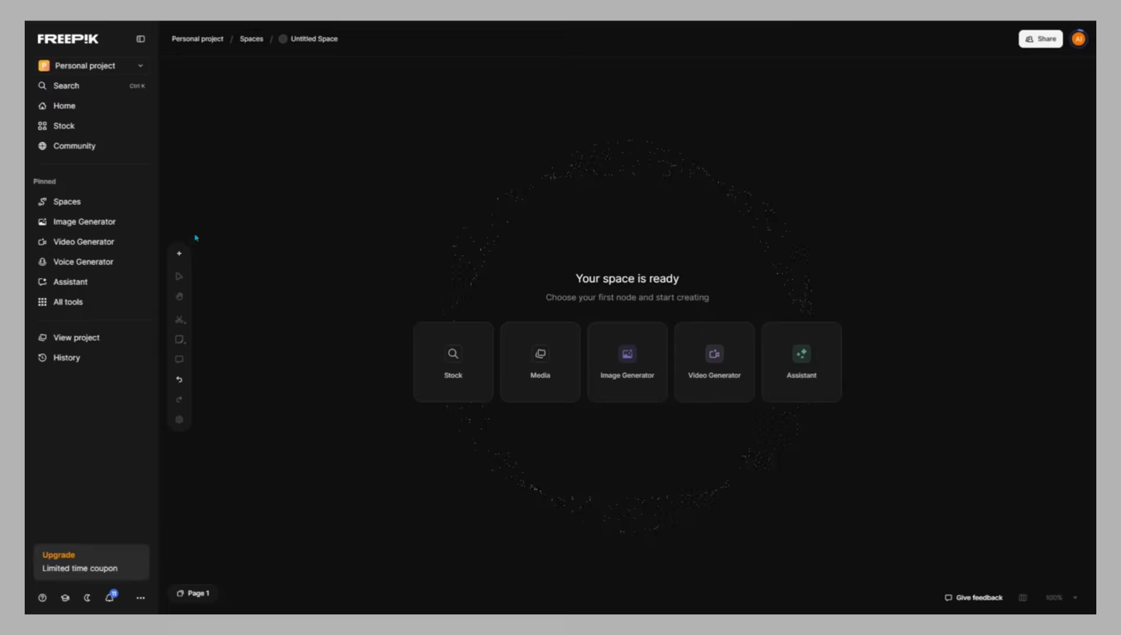
Place a perfume product image node in a new blank space
{"action": "left_click", "coordinate": [179, 253]}
{"action": "key", "text": "Escape"}
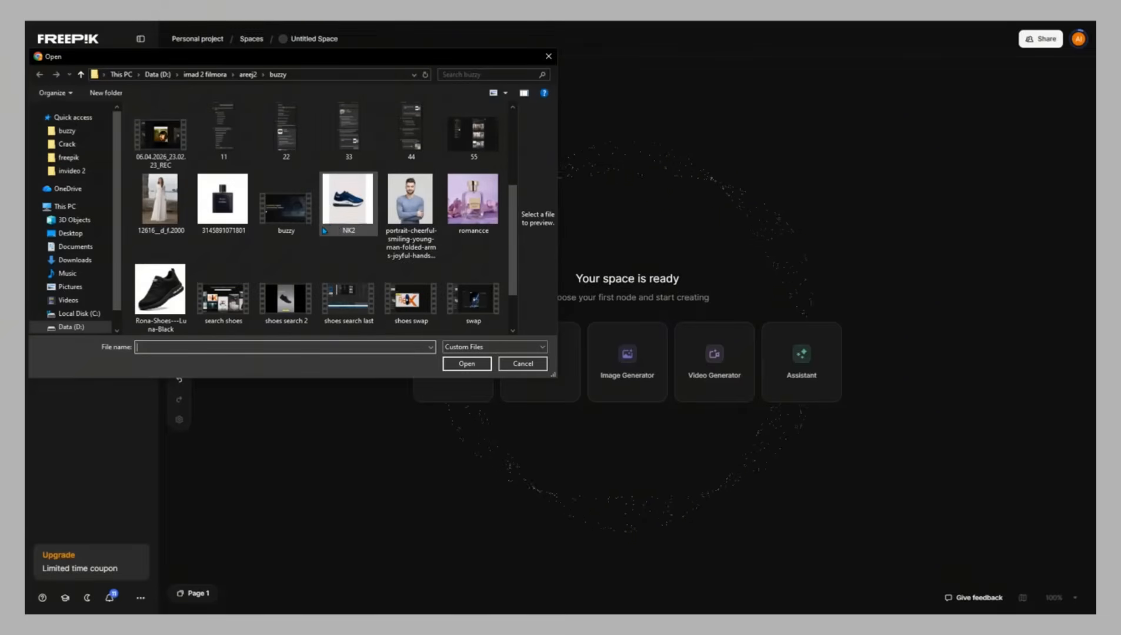
{"action": "double_click", "coordinate": [224, 204]}
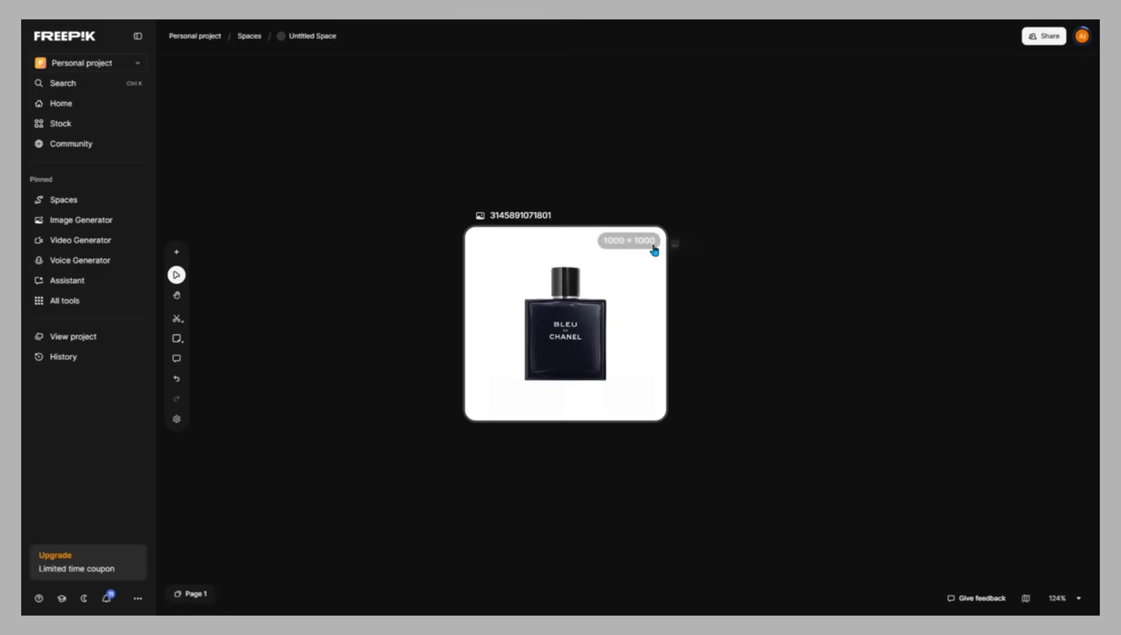
Add an Assistant node connected to the perfume image node's output
{"action": "left_click_drag", "start_coordinate": [679, 243], "coordinate": [764, 379]}
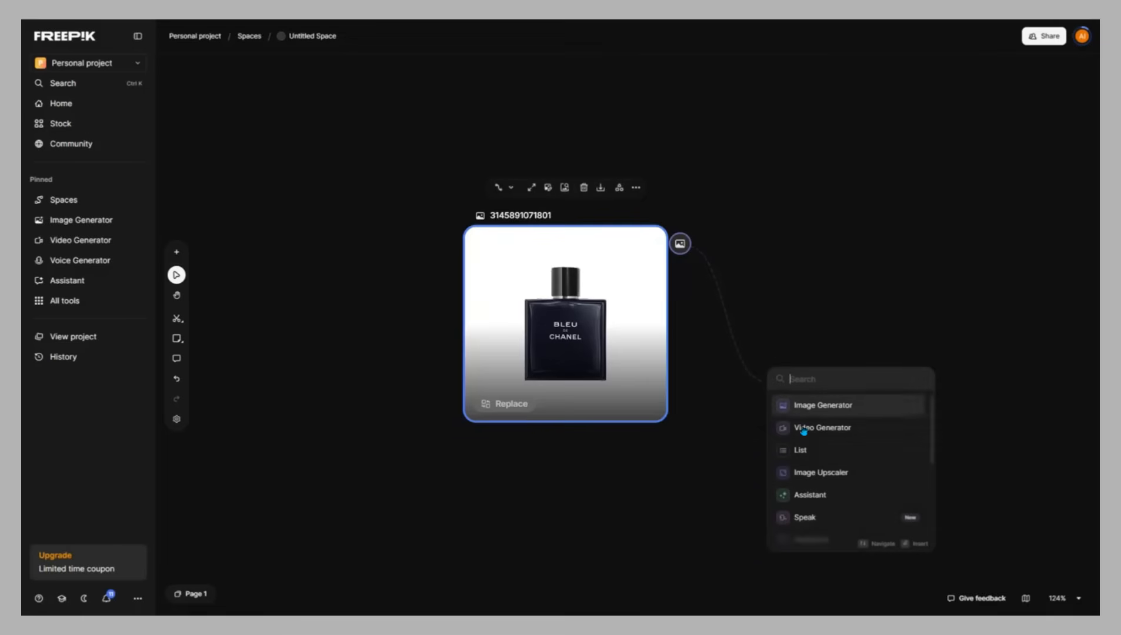
{"action": "left_click", "coordinate": [824, 506]}
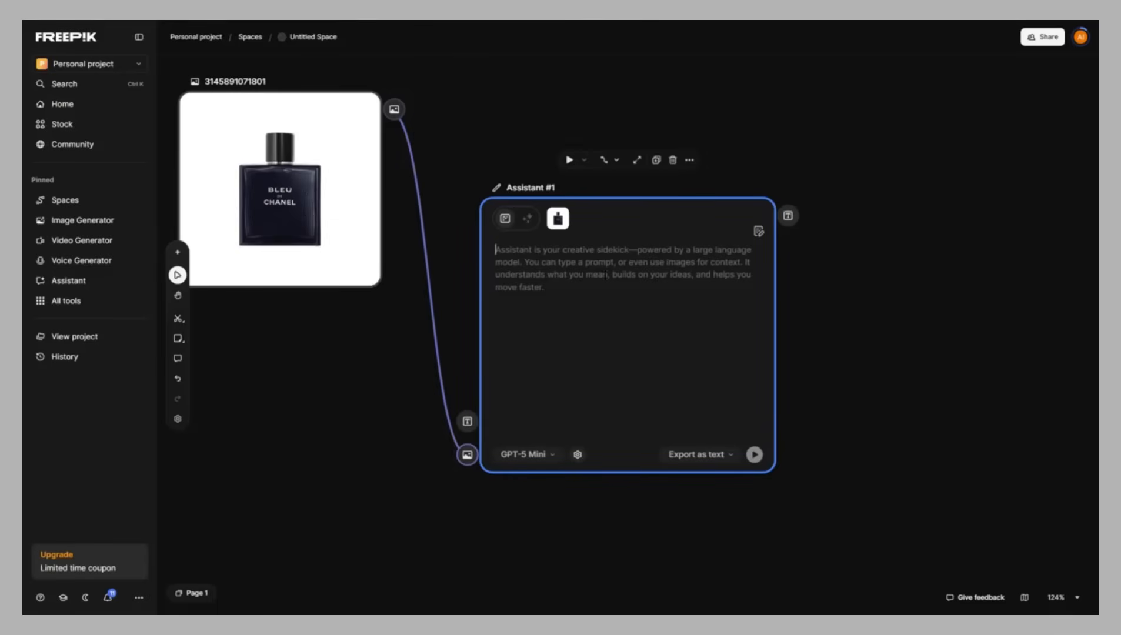
Paste the prompt "generate a list of luxury perfume placement environments" into the Assistant and run it
{"action": "type", "text": "generate a list of luxury perfume placement environments"}
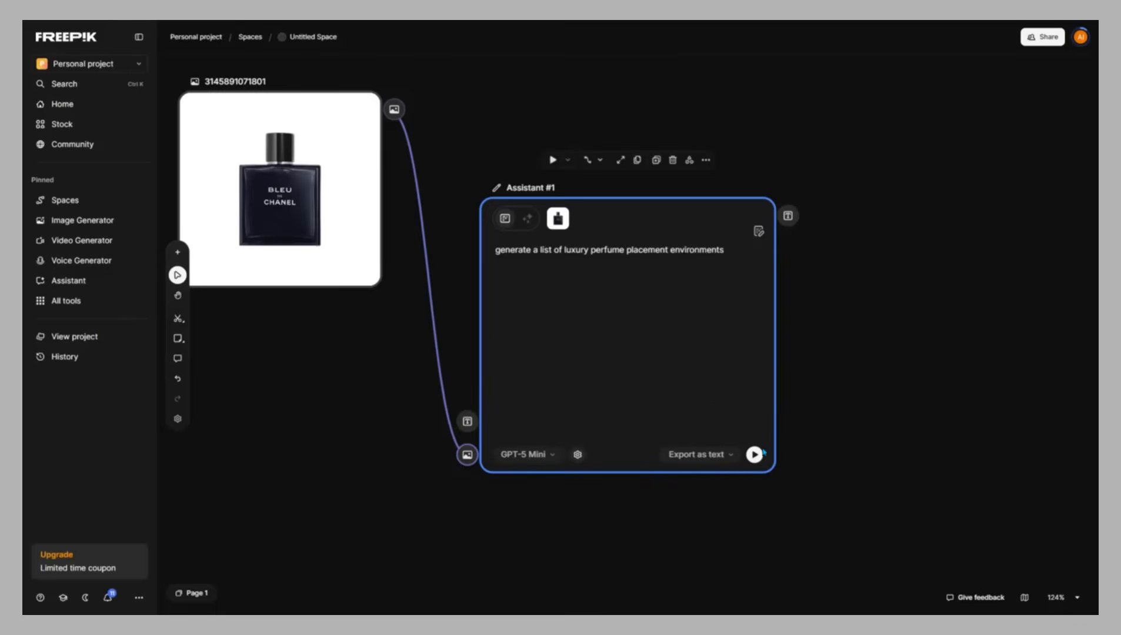
{"action": "left_click", "coordinate": [753, 455]}
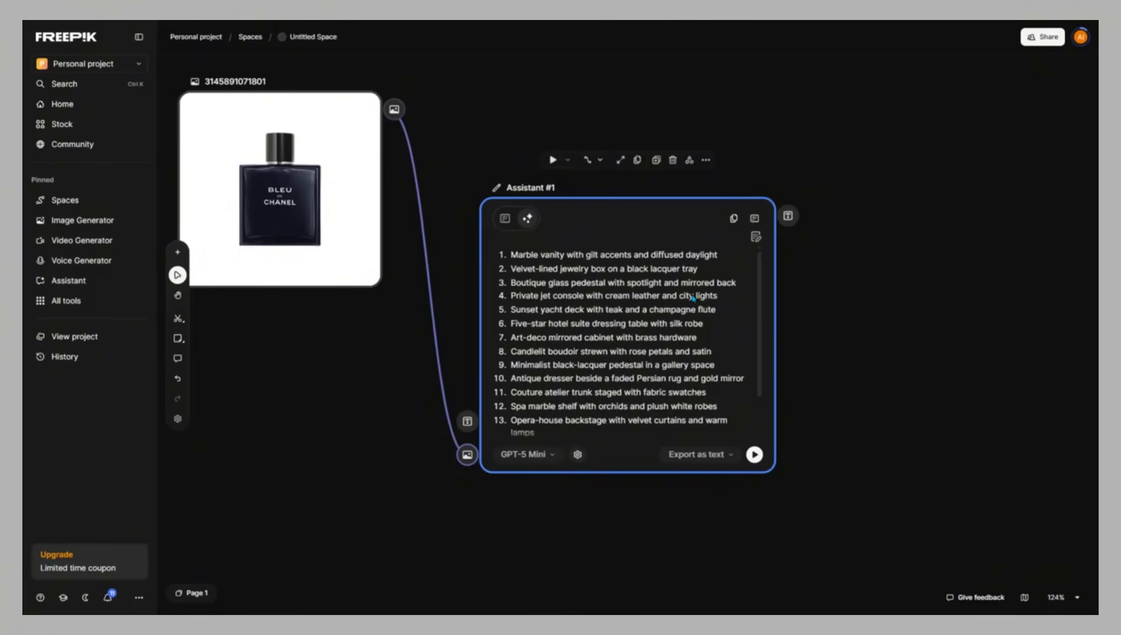
Set the Assistant to export as list and run it again to produce a List node
{"action": "left_click", "coordinate": [699, 455]}
{"action": "left_click", "coordinate": [705, 484]}
{"action": "left_click", "coordinate": [753, 457]}
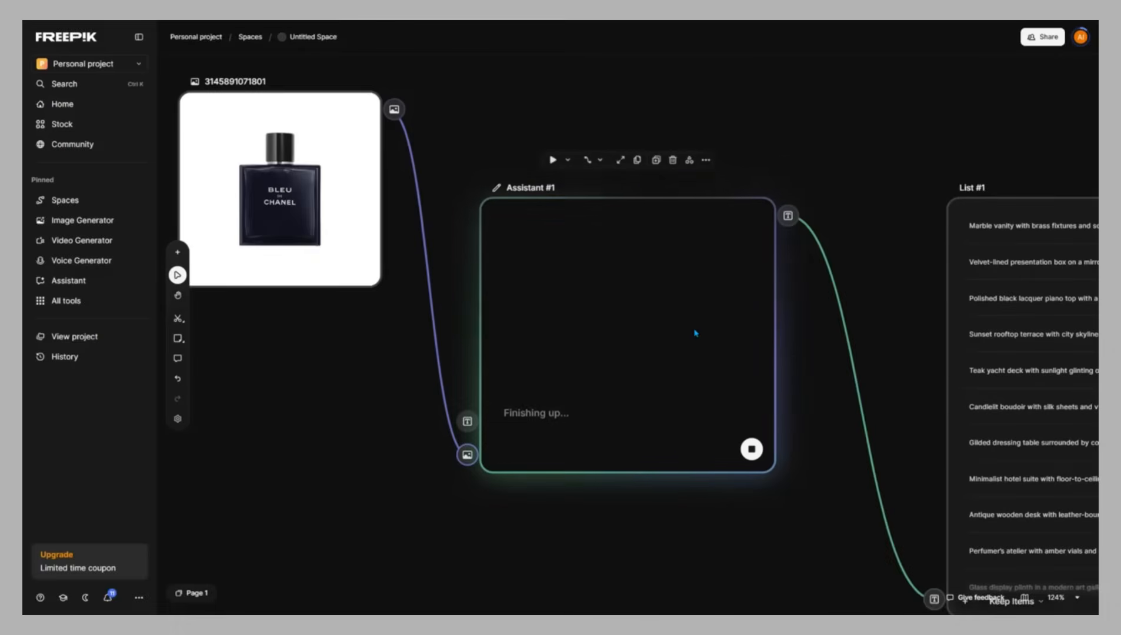
{"action": "scroll", "coordinate": [699, 320], "scroll_direction": "down", "scroll_amount": 3}
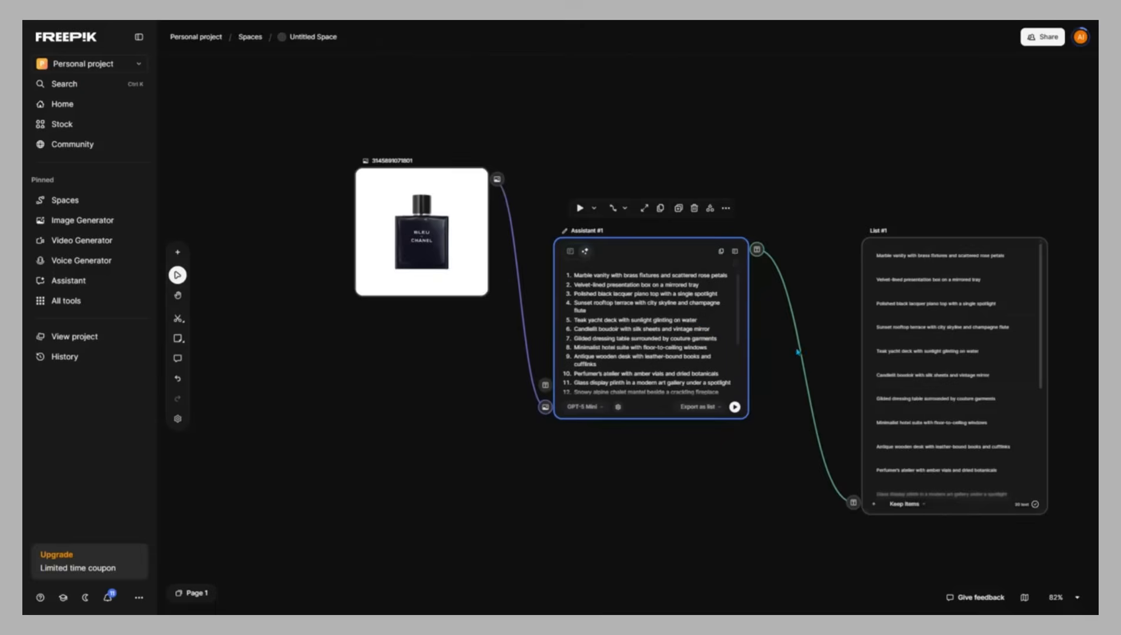
Connect a new Image Generator node to the List node's output and run it to generate an image for each placement
{"action": "left_click", "coordinate": [178, 295]}
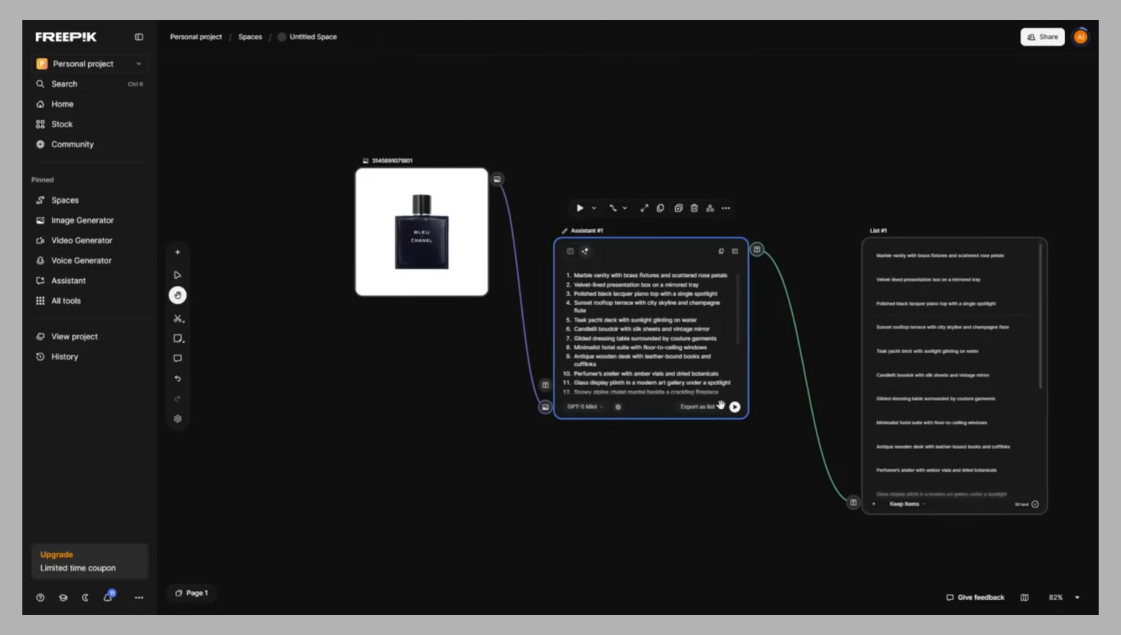
{"action": "left_click_drag", "start_coordinate": [710, 455], "coordinate": [468, 450]}
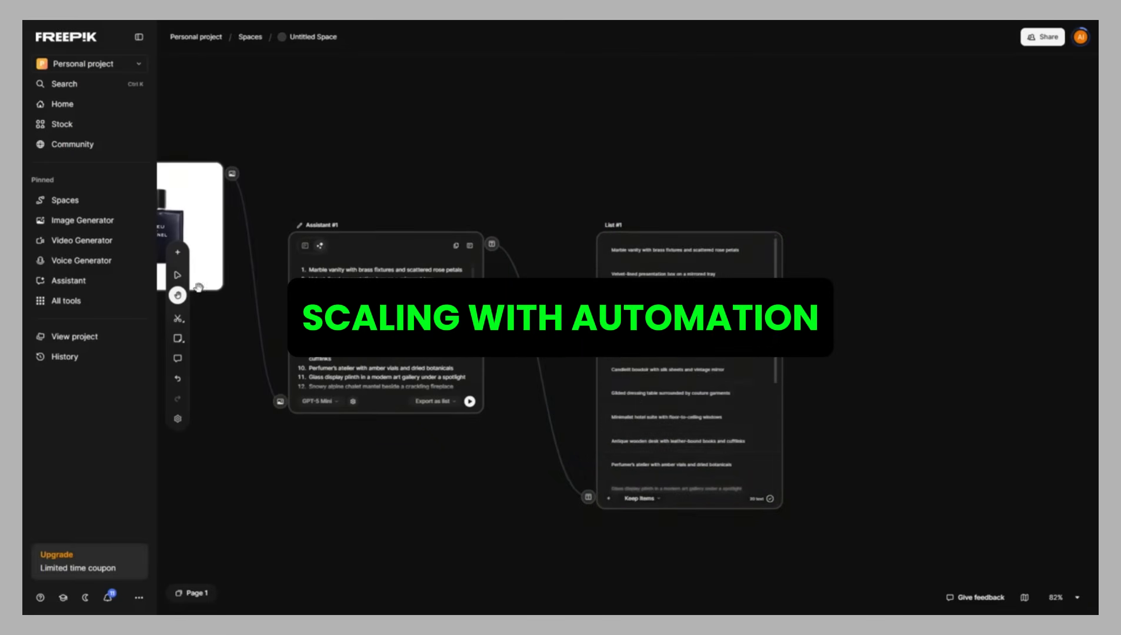
{"action": "left_click", "coordinate": [178, 274]}
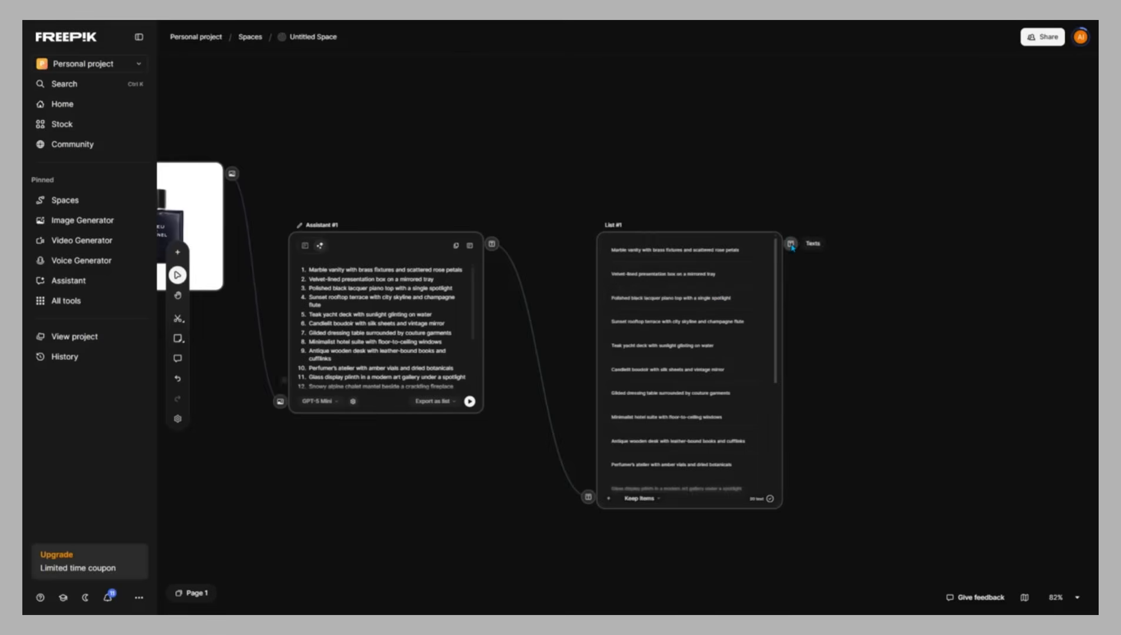
{"action": "left_click", "coordinate": [790, 243]}
{"action": "left_click", "coordinate": [880, 372]}
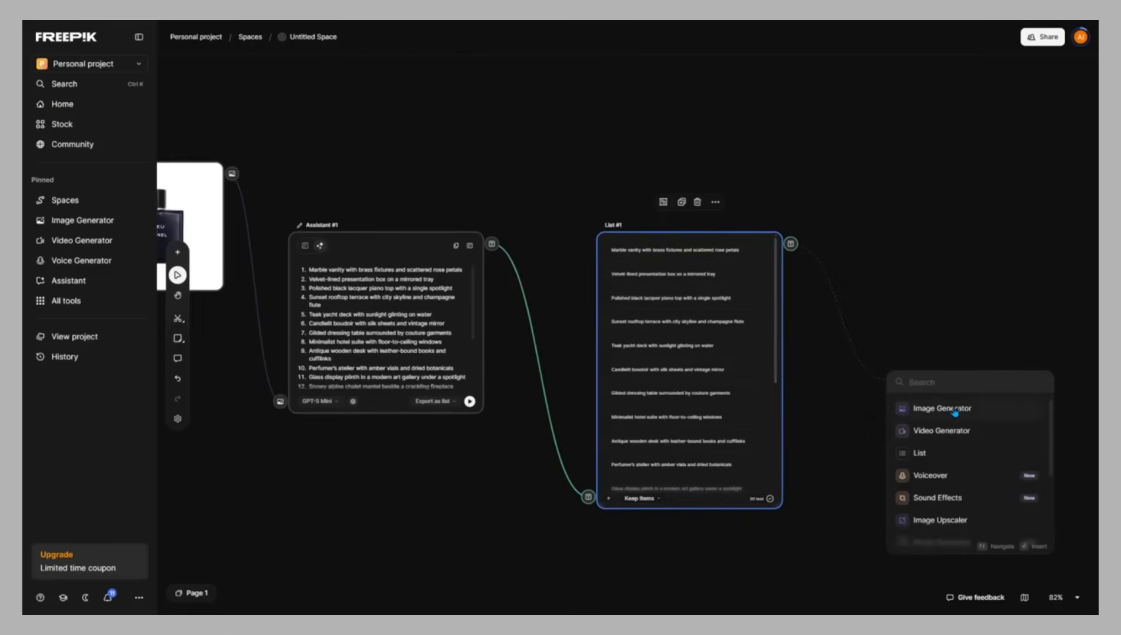
{"action": "left_click", "coordinate": [954, 414]}
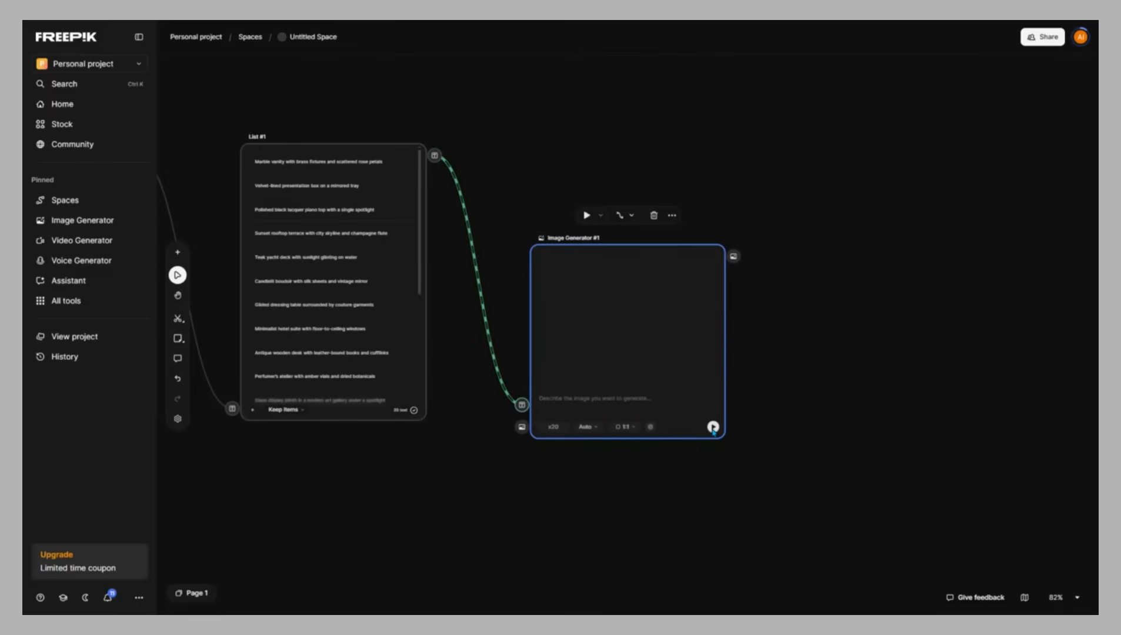
{"action": "left_click", "coordinate": [713, 427]}
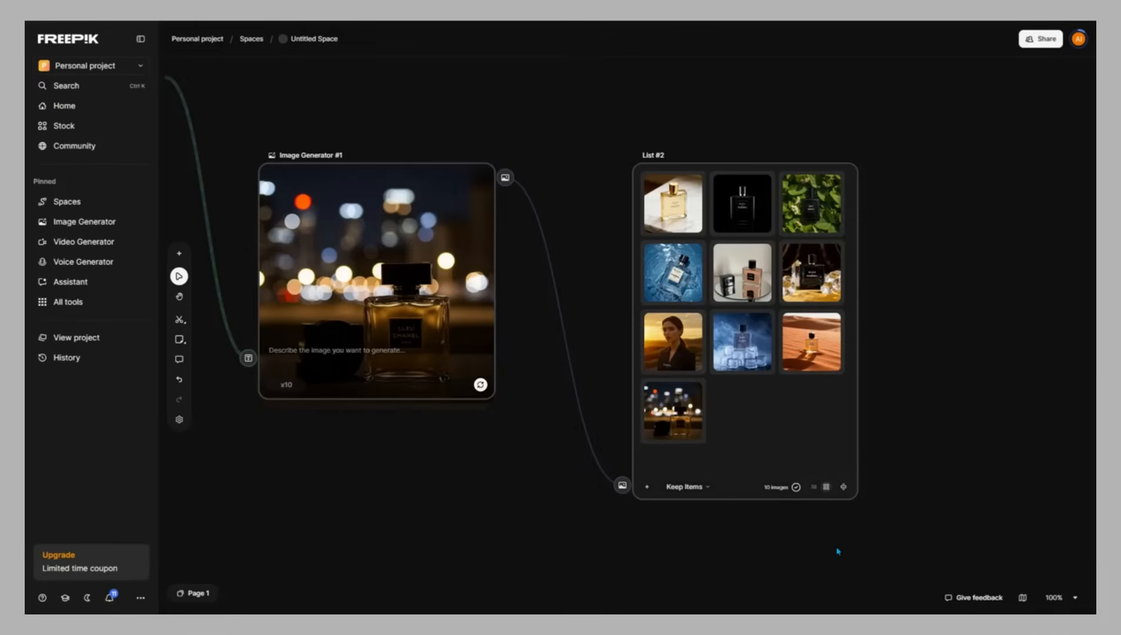
{"action": "left_click", "coordinate": [179, 297]}
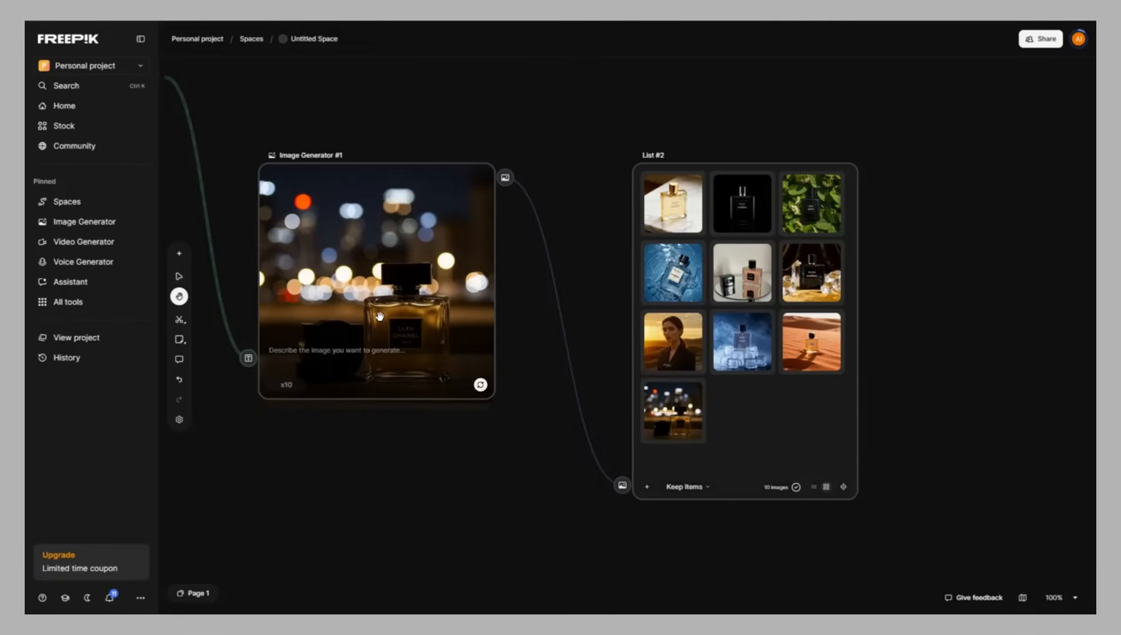
{"action": "left_click_drag", "start_coordinate": [396, 317], "coordinate": [720, 432]}
{"action": "left_click_drag", "start_coordinate": [203, 301], "coordinate": [740, 313]}
{"action": "left_click", "coordinate": [1074, 598]}
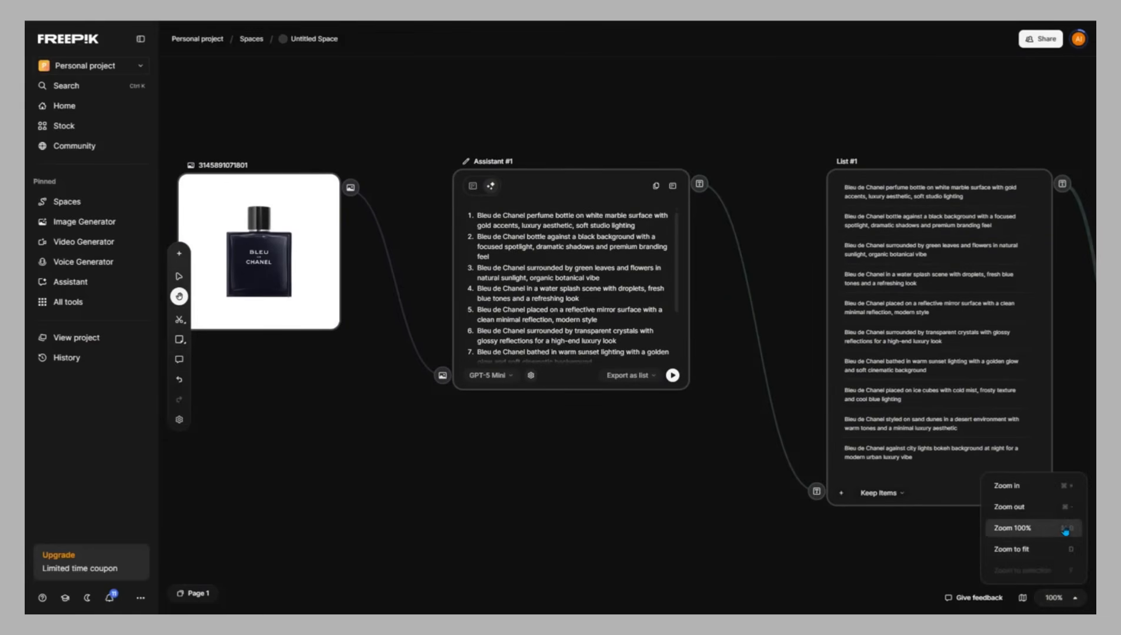
{"action": "left_click", "coordinate": [1050, 554]}
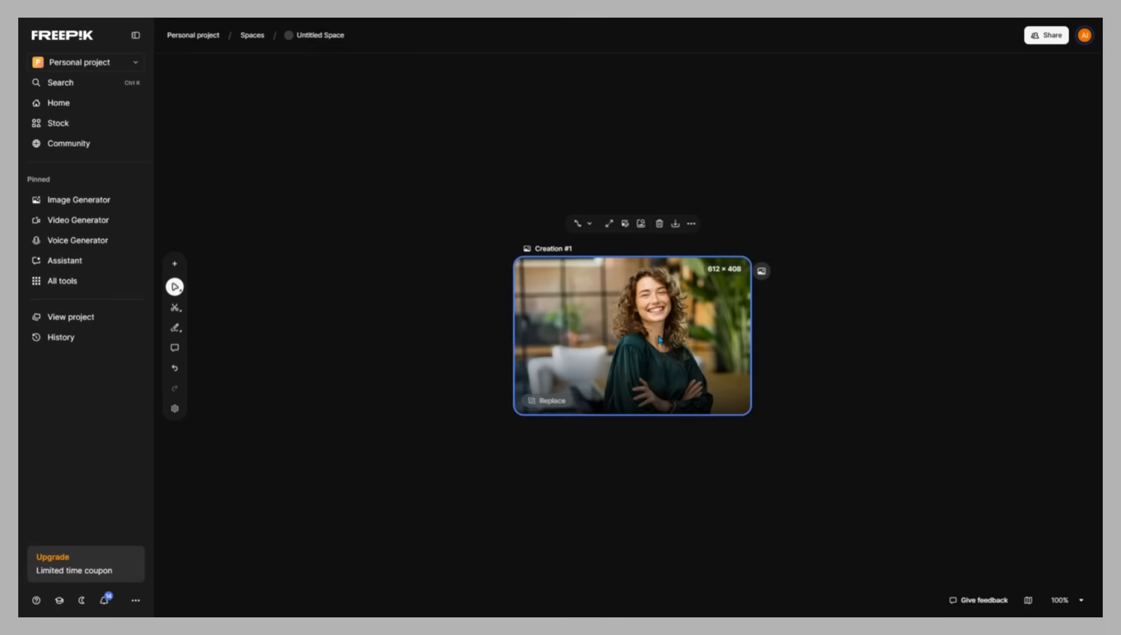
Add an Image Generator node connected to the Creation #1 portrait's output
{"action": "left_click", "coordinate": [583, 224]}
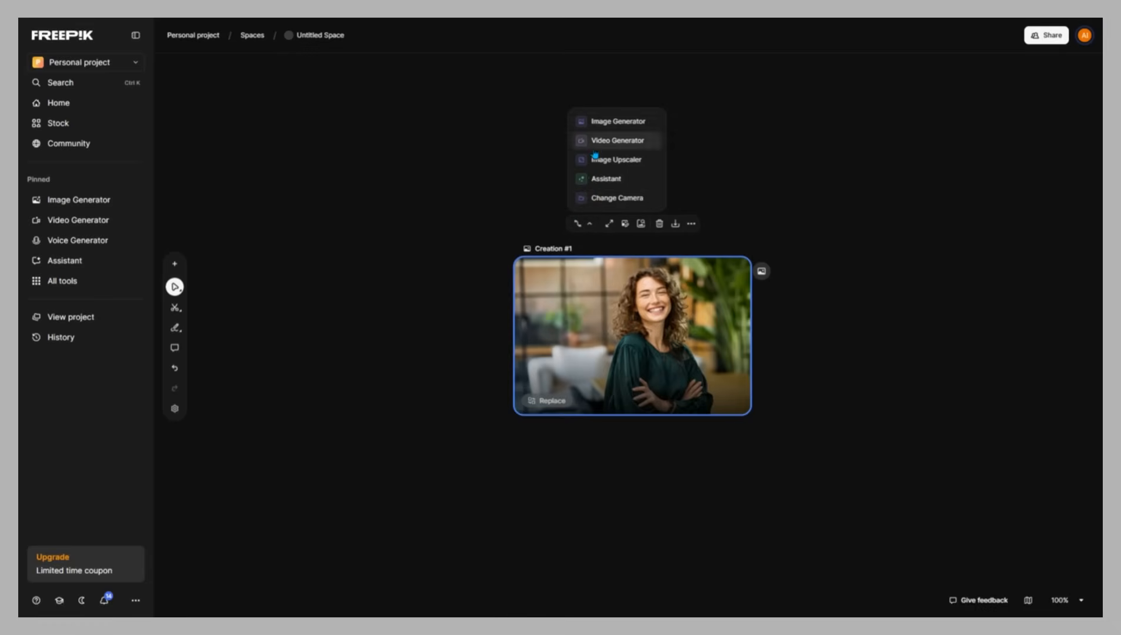
{"action": "left_click", "coordinate": [602, 120]}
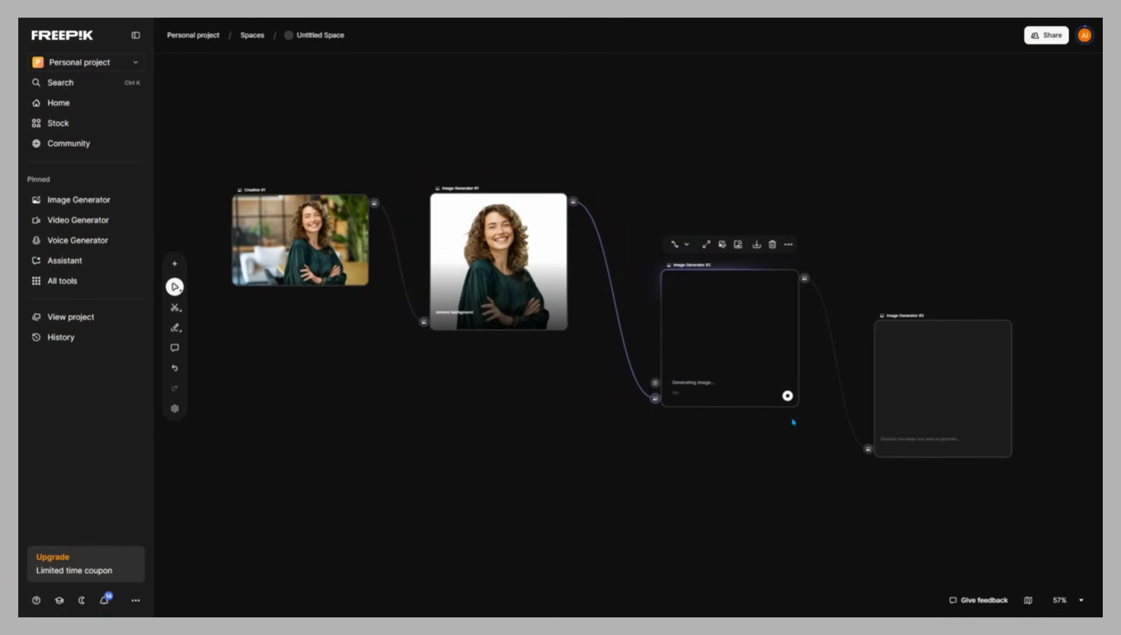
{"action": "mouse_move", "coordinate": [961, 380]}
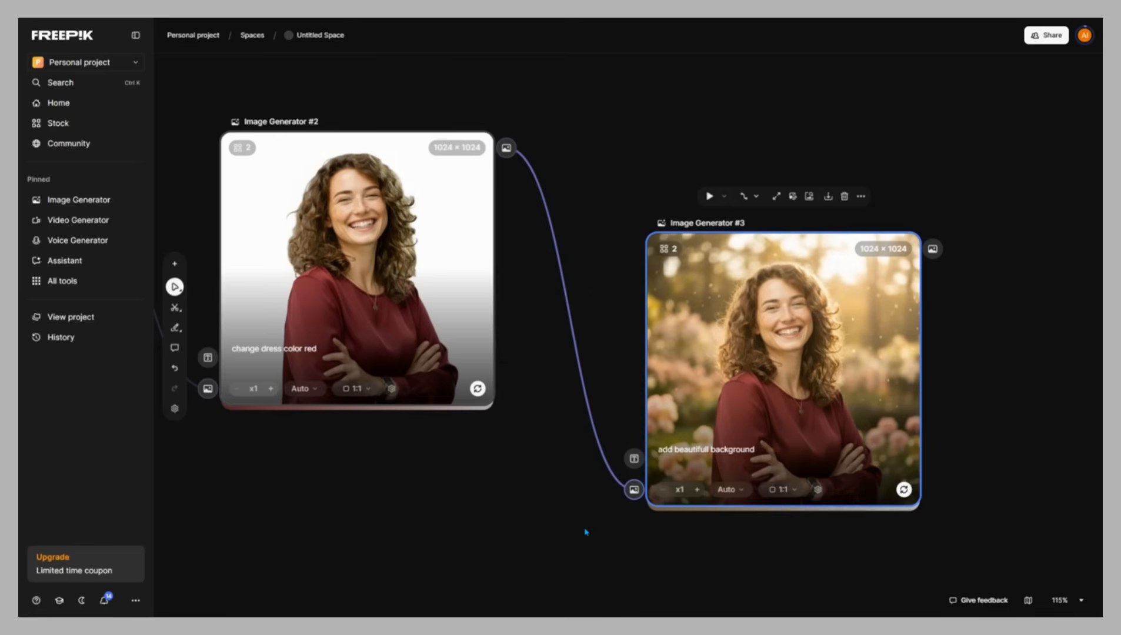
Inspect the chain of image generator nodes across the workflow canvas
{"action": "key", "text": "h"}
{"action": "scroll", "coordinate": [513, 426], "scroll_direction": "down", "scroll_amount": 5}
{"action": "scroll", "coordinate": [513, 425], "scroll_direction": "down", "scroll_amount": 2}
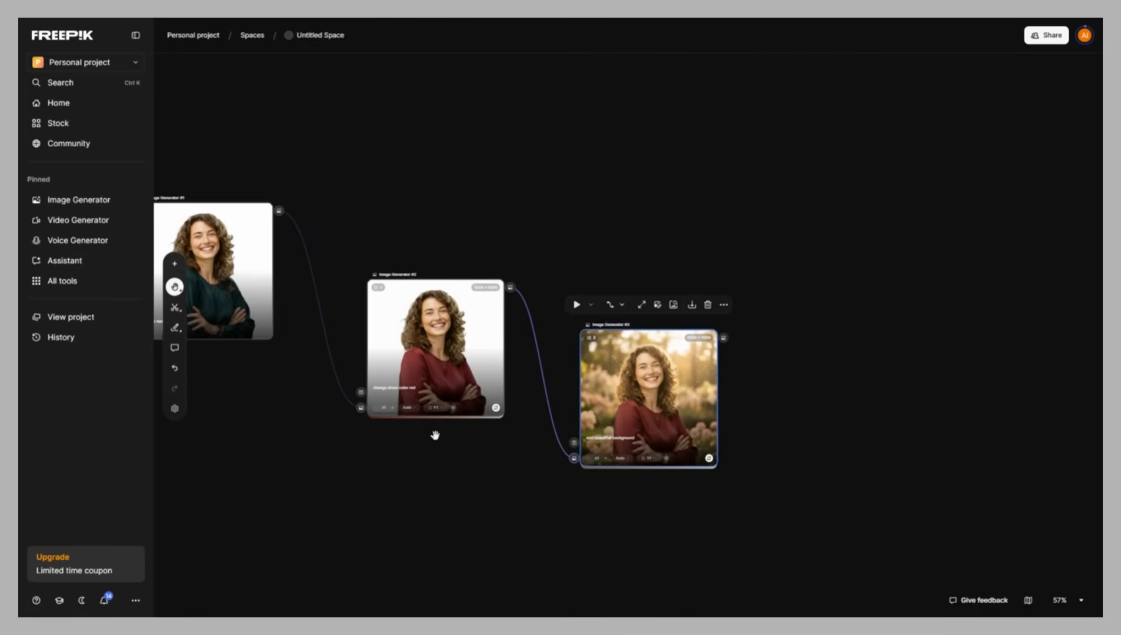
{"action": "left_click_drag", "start_coordinate": [420, 453], "coordinate": [668, 452]}
{"action": "scroll", "coordinate": [669, 451], "scroll_direction": "up", "scroll_amount": 3}
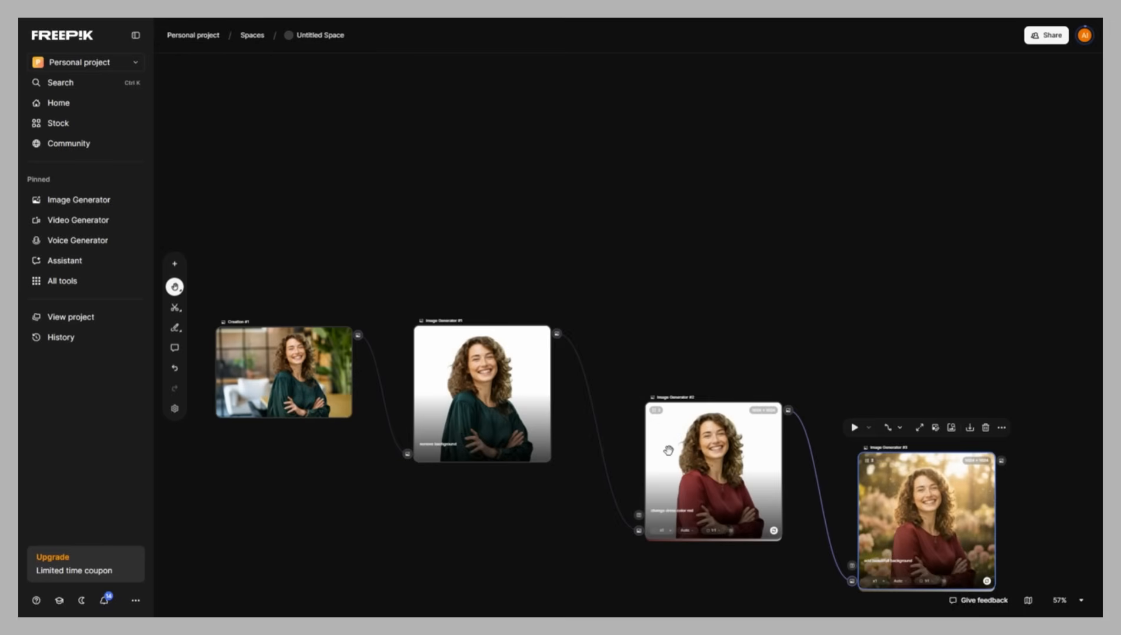
{"action": "scroll", "coordinate": [640, 382], "scroll_direction": "down", "scroll_amount": 3}
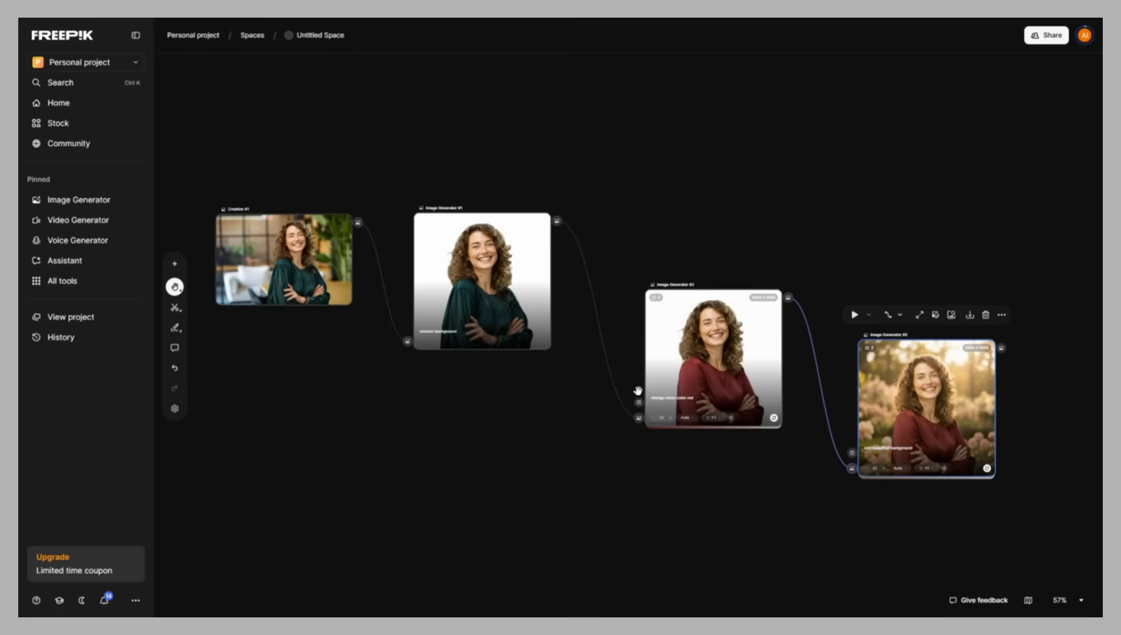
{"action": "scroll", "coordinate": [585, 406], "scroll_direction": "up", "scroll_amount": 2}
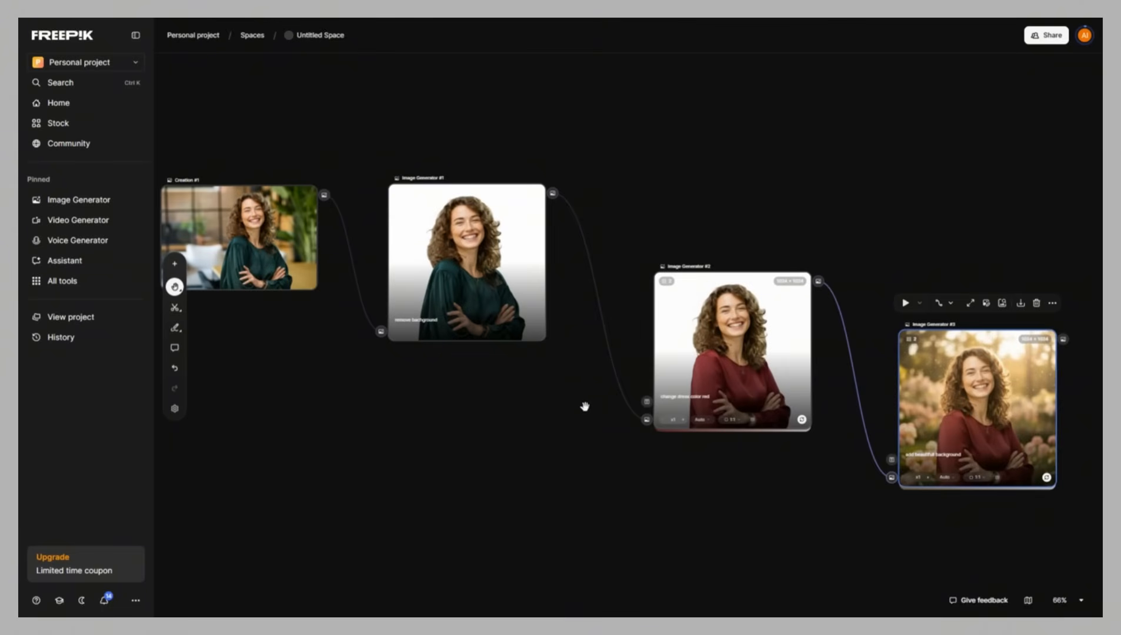
{"action": "left_click_drag", "start_coordinate": [585, 407], "coordinate": [600, 410]}
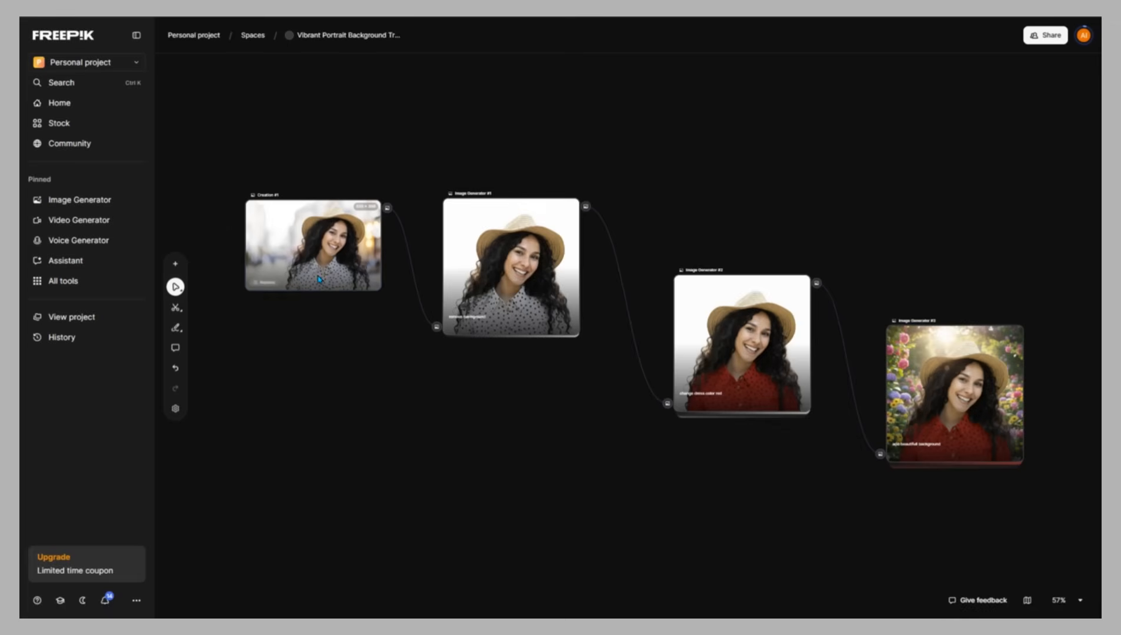
Replace the Creation #1 image with the uploaded portrait of a woman on an orange background
{"action": "left_click", "coordinate": [268, 285]}
{"action": "left_click", "coordinate": [269, 288]}
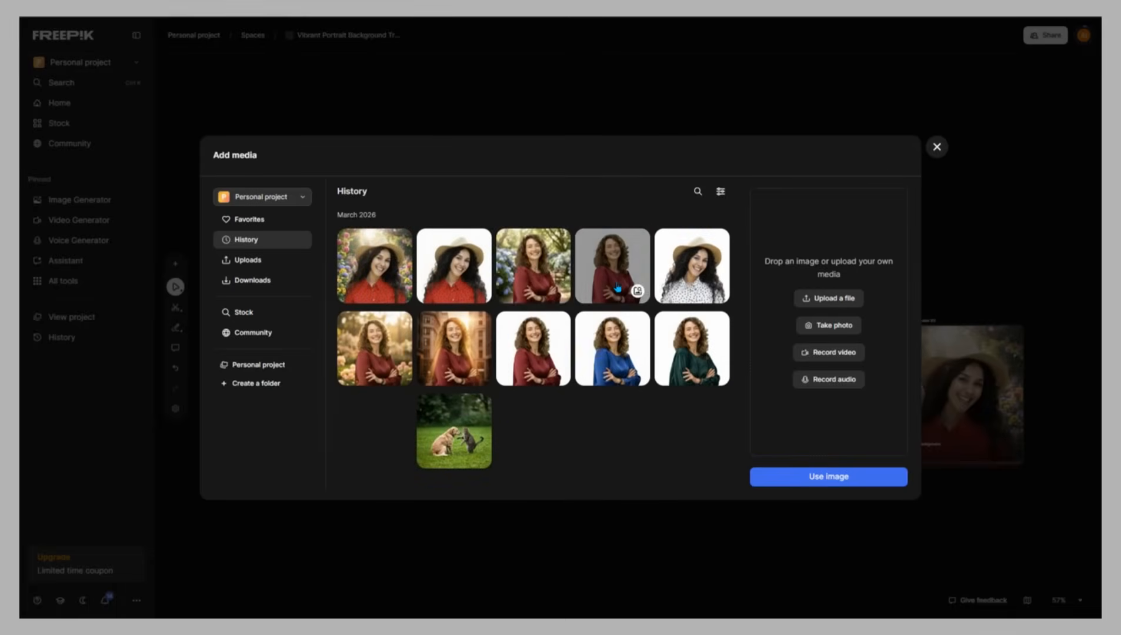
{"action": "left_click", "coordinate": [244, 260]}
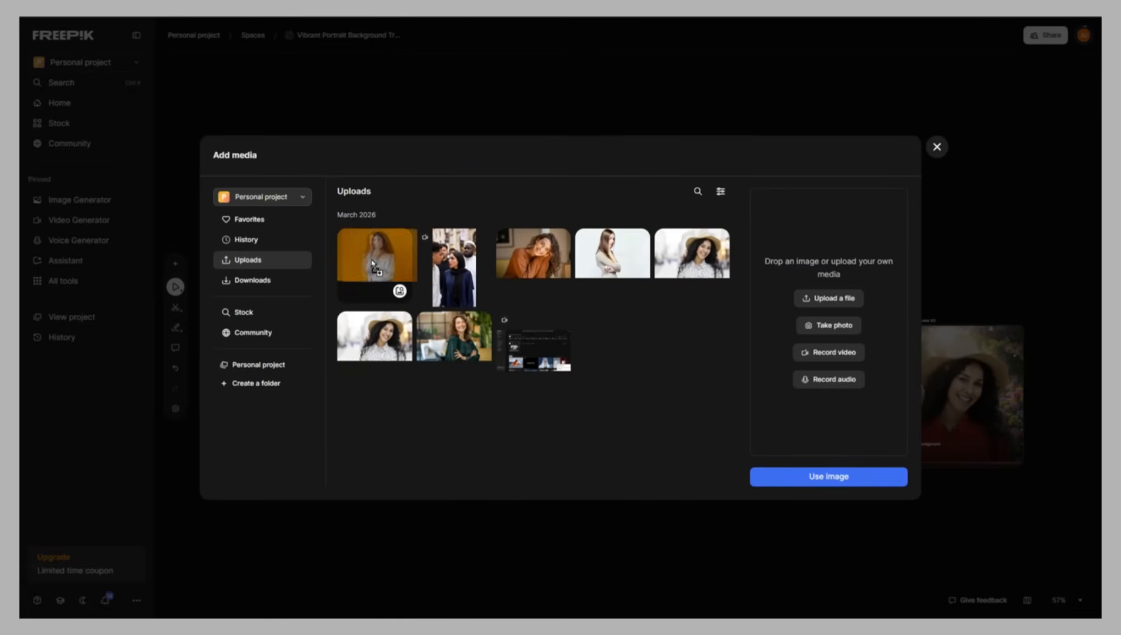
{"action": "left_click", "coordinate": [368, 261]}
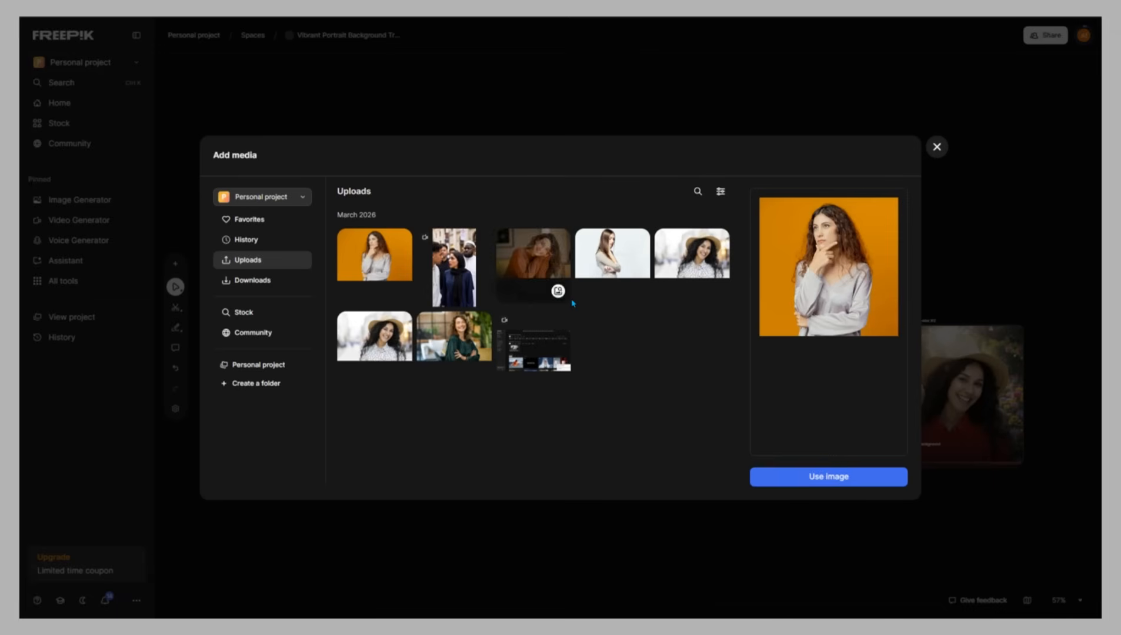
{"action": "left_click", "coordinate": [851, 487]}
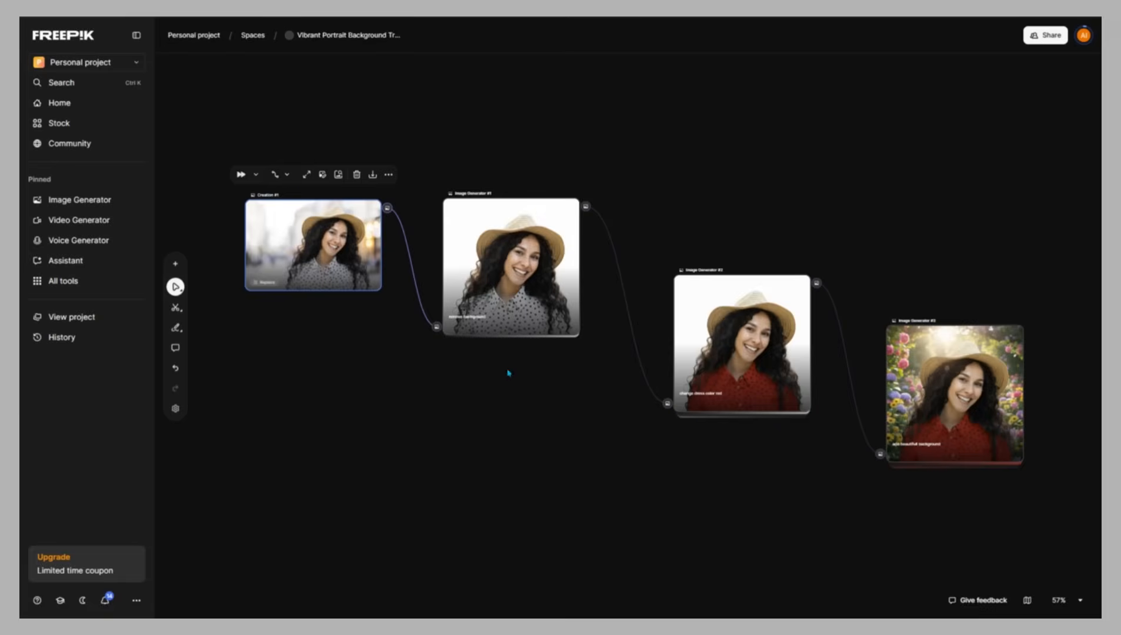
Run the workflow from the first Image Generator node to regenerate all downstream images
{"action": "left_click", "coordinate": [569, 324]}
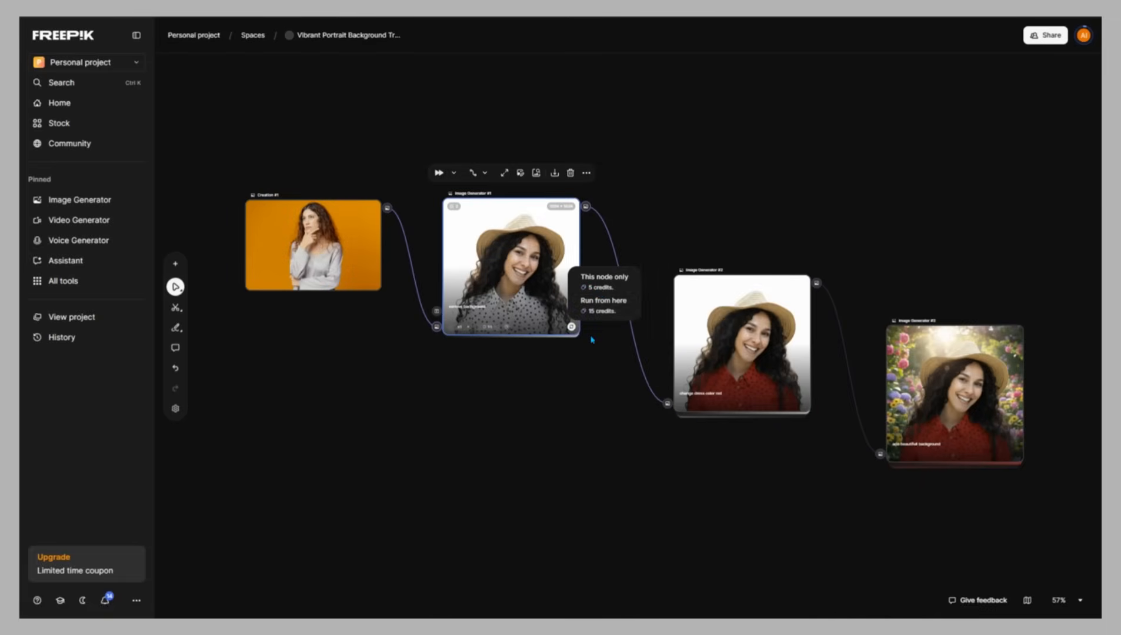
{"action": "left_click", "coordinate": [594, 287]}
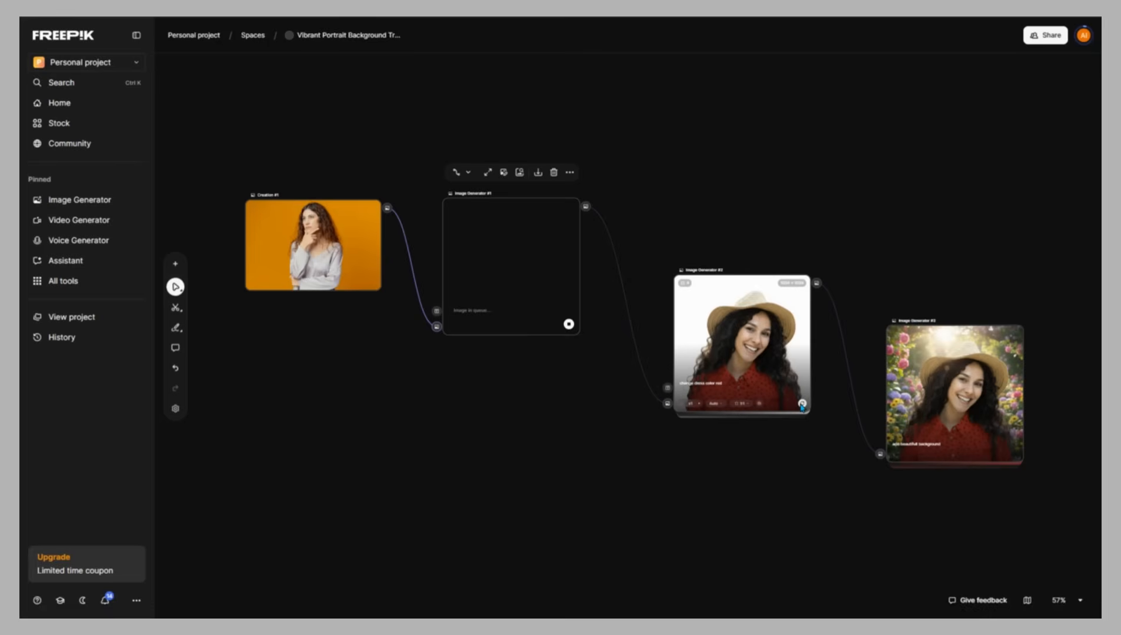
{"action": "left_click", "coordinate": [802, 405]}
{"action": "left_click", "coordinate": [847, 374]}
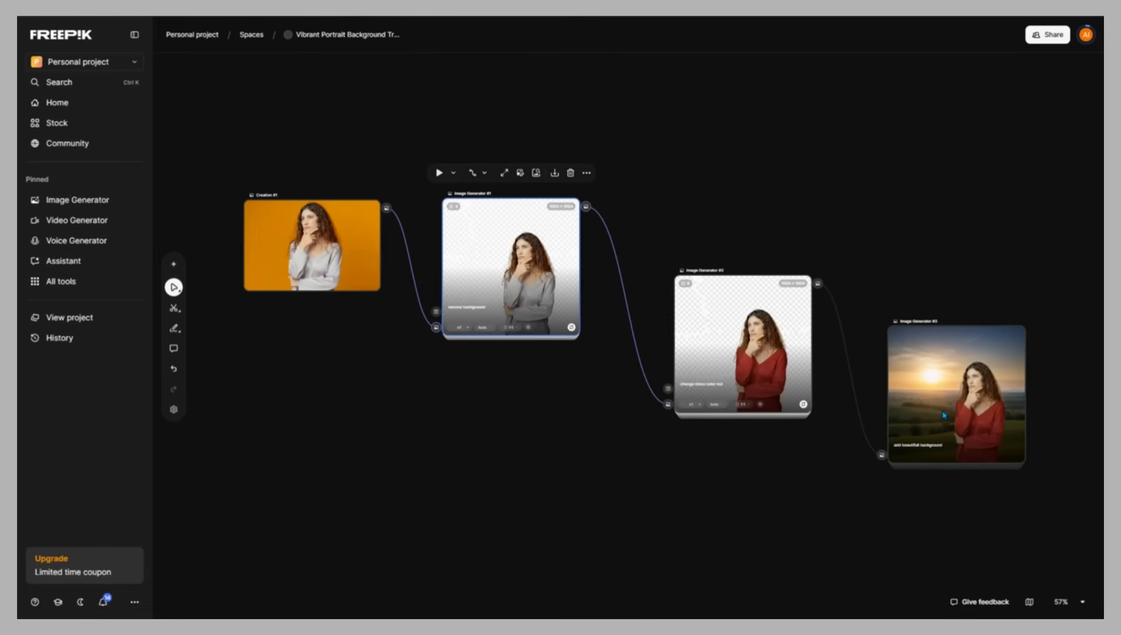
{"action": "left_click", "coordinate": [522, 351]}
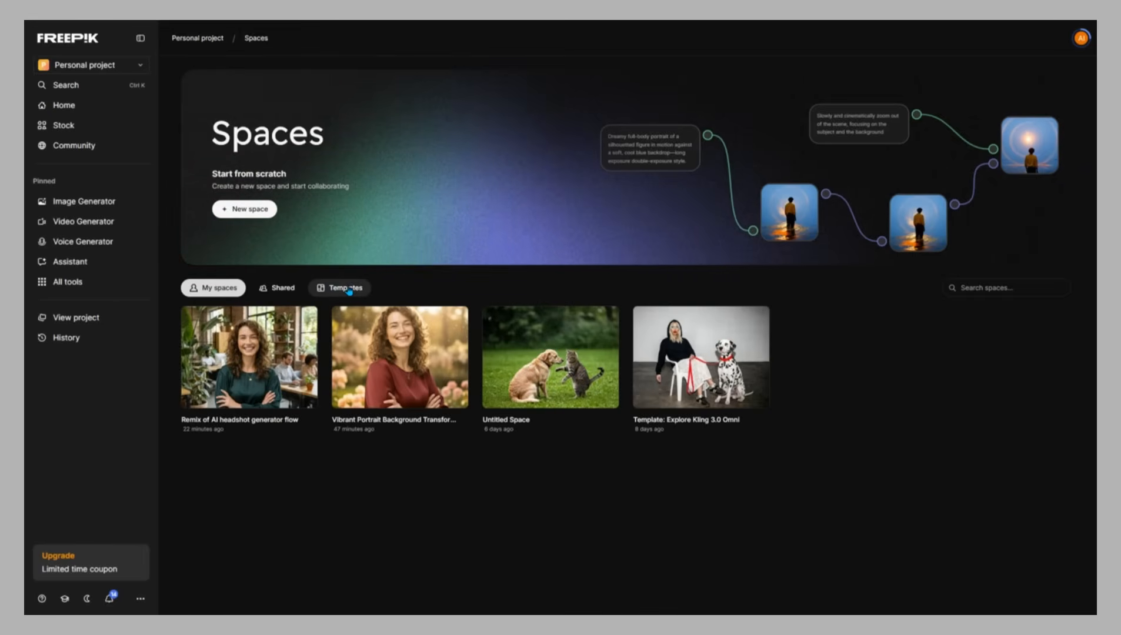
Browse the Spaces templates gallery
{"action": "left_click", "coordinate": [349, 288]}
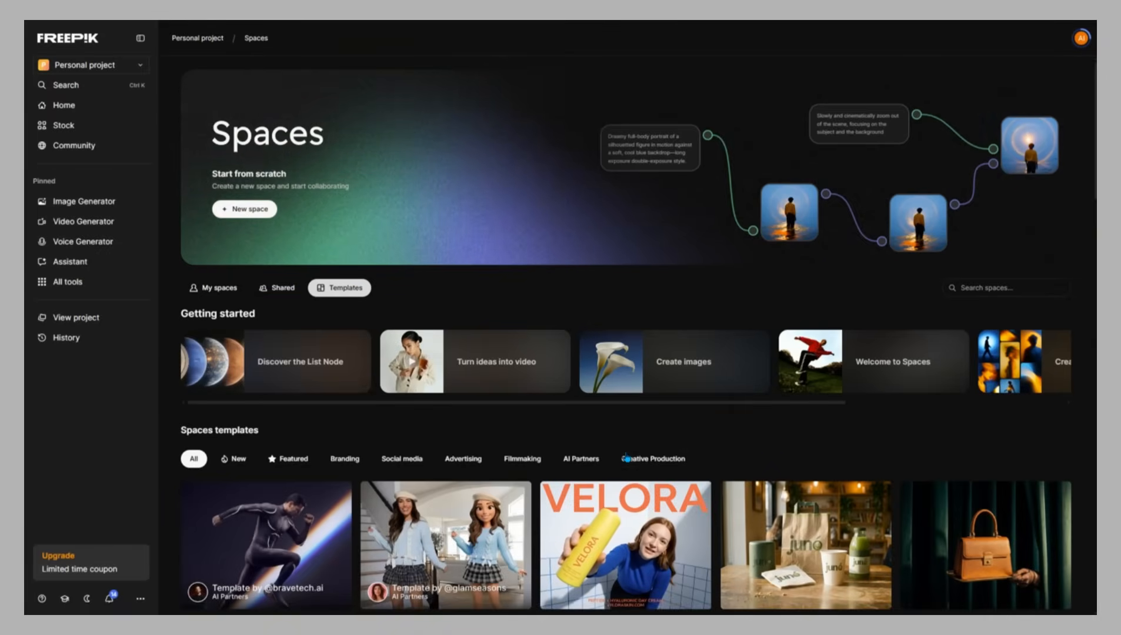
{"action": "scroll", "coordinate": [627, 457], "scroll_direction": "down", "scroll_amount": 5}
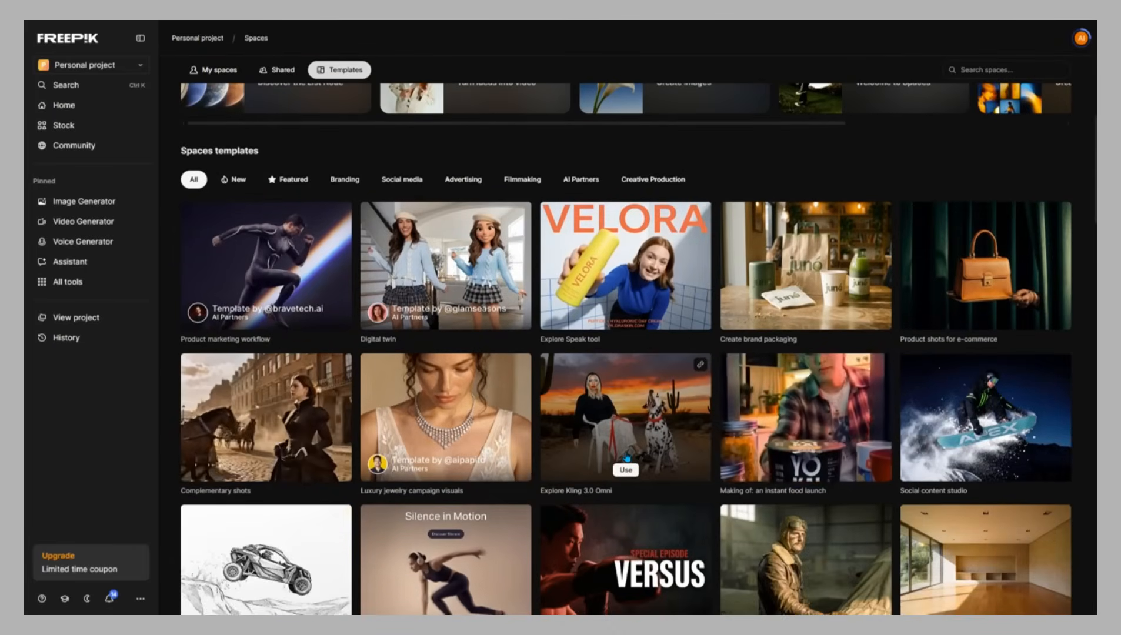
{"action": "scroll", "coordinate": [627, 458], "scroll_direction": "down", "scroll_amount": 5}
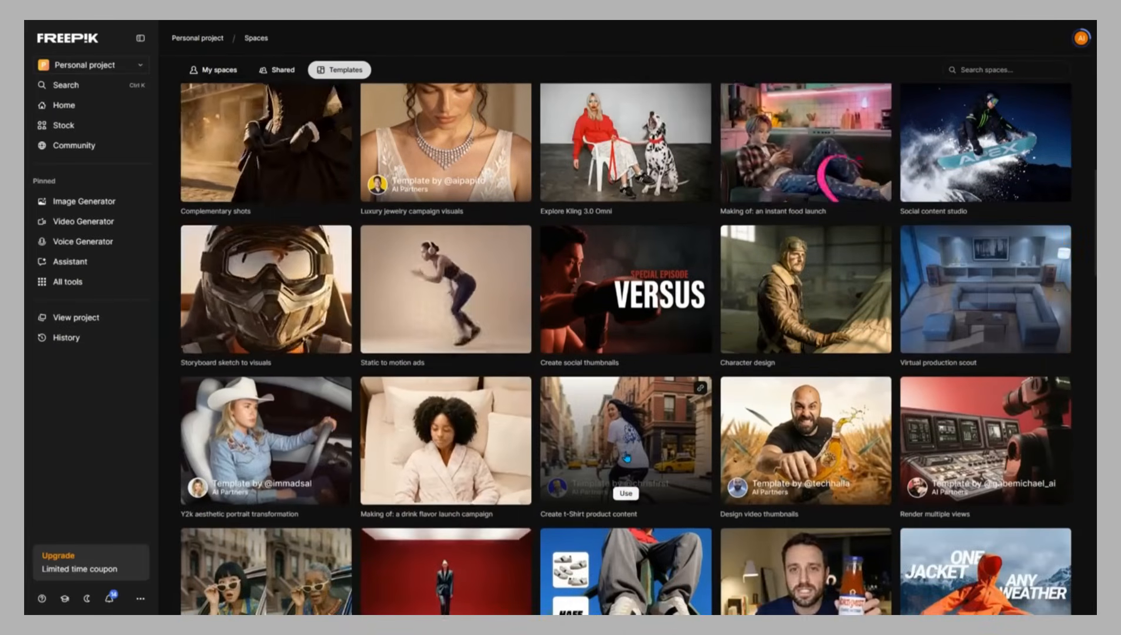
{"action": "scroll", "coordinate": [627, 458], "scroll_direction": "down", "scroll_amount": 6}
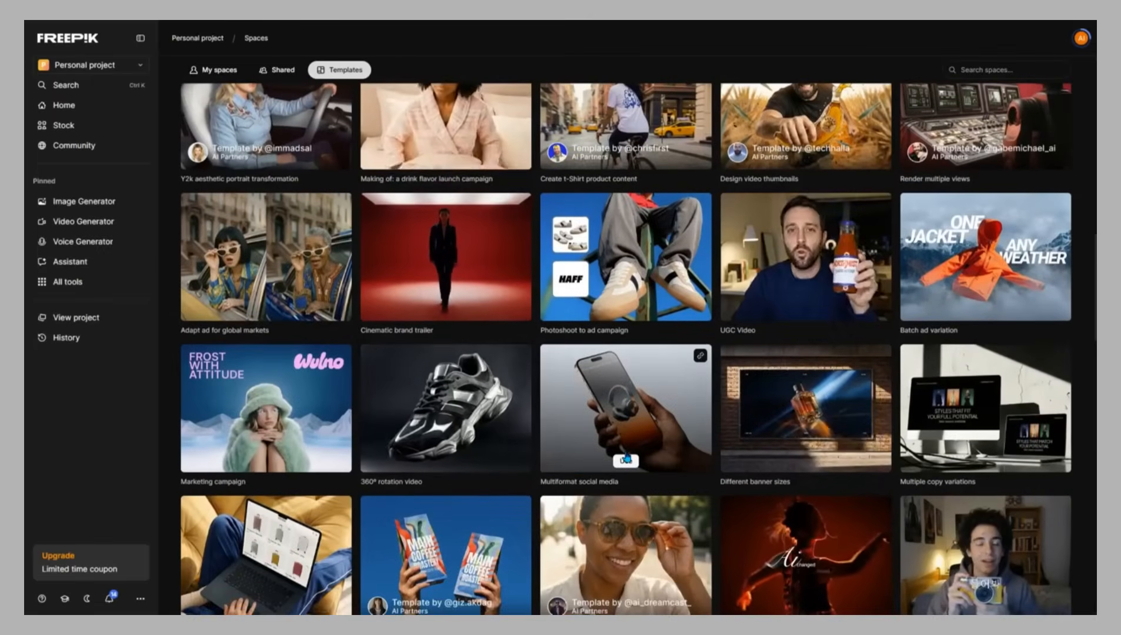
{"action": "scroll", "coordinate": [627, 459], "scroll_direction": "down", "scroll_amount": 4}
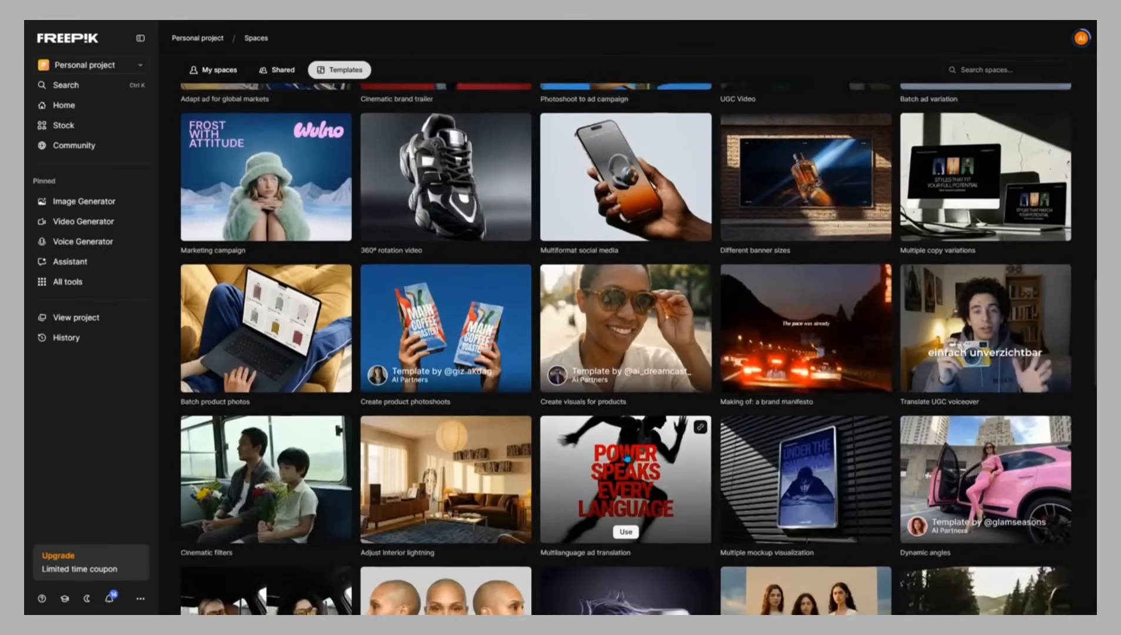
{"action": "scroll", "coordinate": [627, 458], "scroll_direction": "down", "scroll_amount": 1}
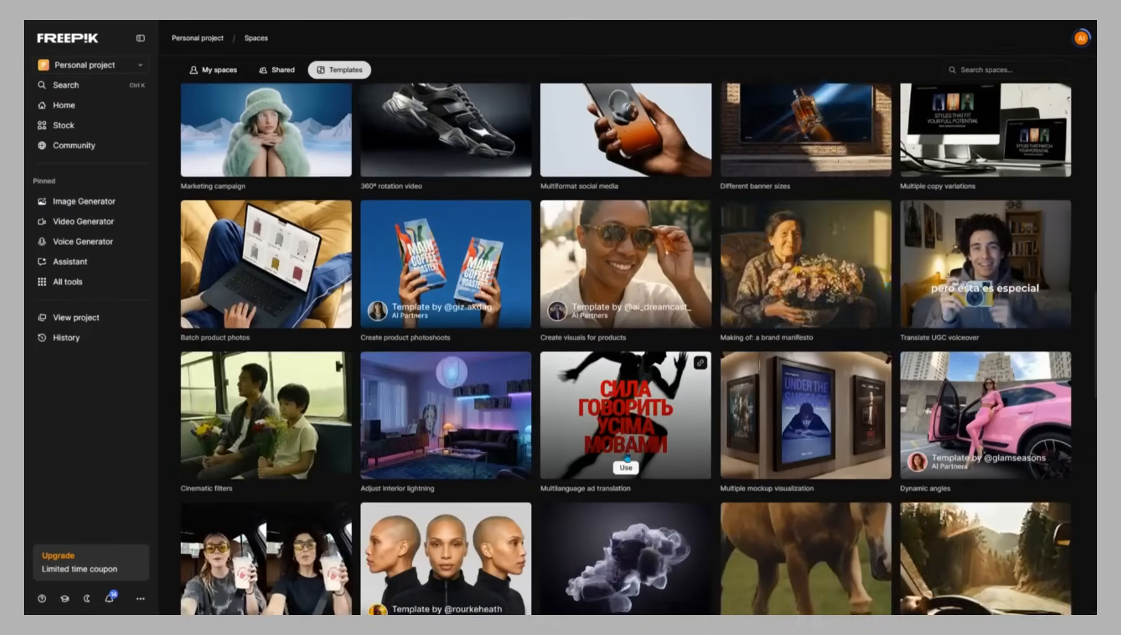
{"action": "scroll", "coordinate": [627, 459], "scroll_direction": "down", "scroll_amount": 5}
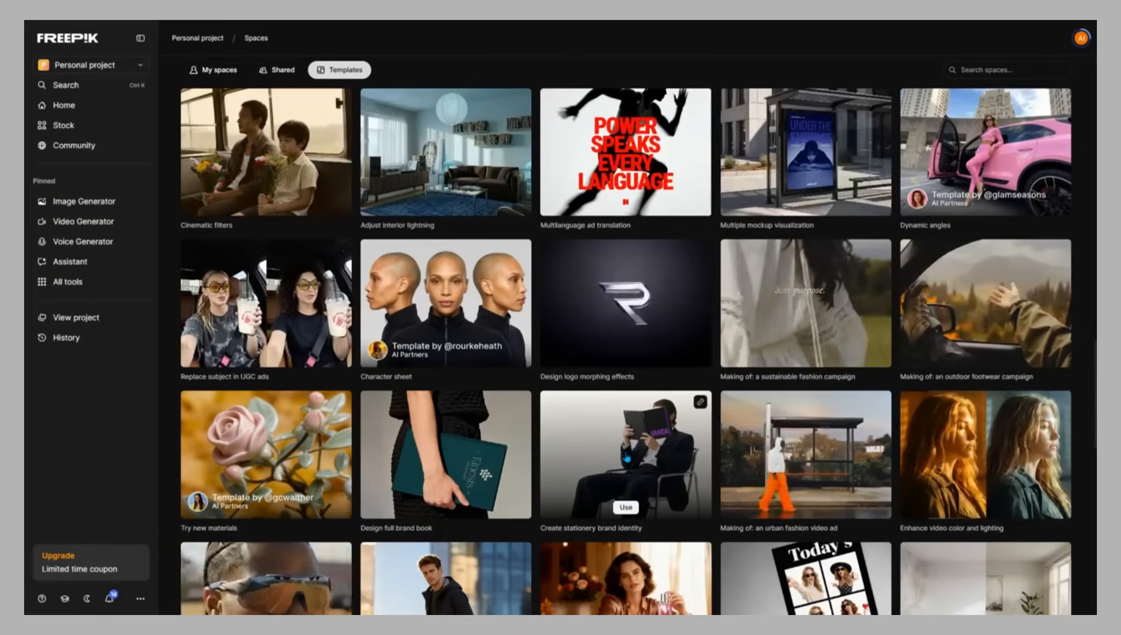
{"action": "mouse_move", "coordinate": [316, 330]}
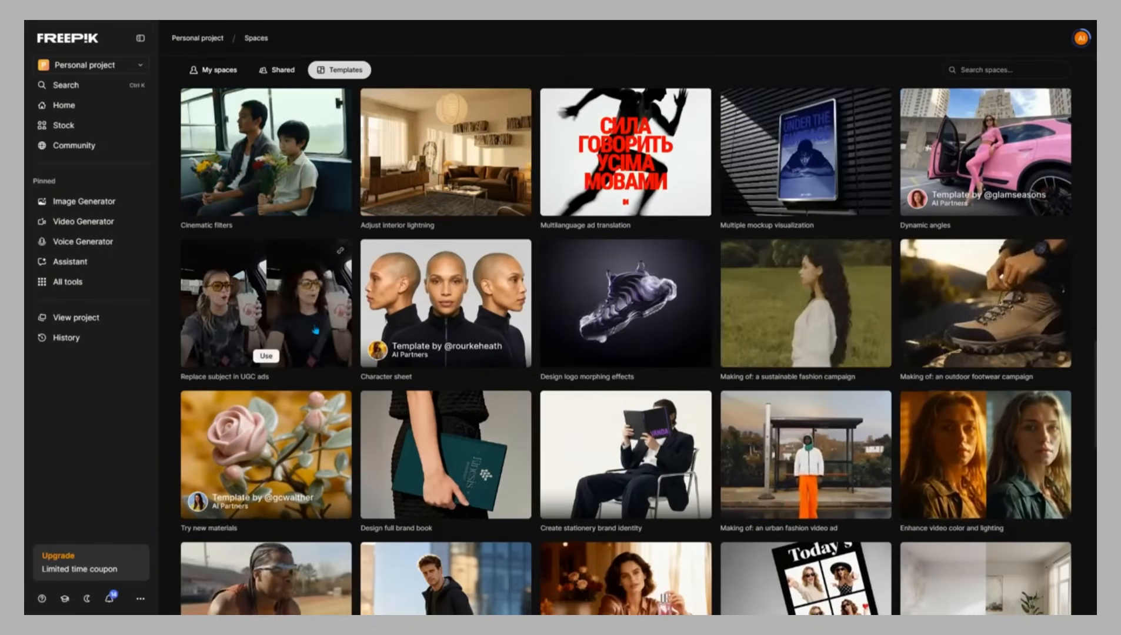
{"action": "scroll", "coordinate": [468, 443], "scroll_direction": "down", "scroll_amount": 5}
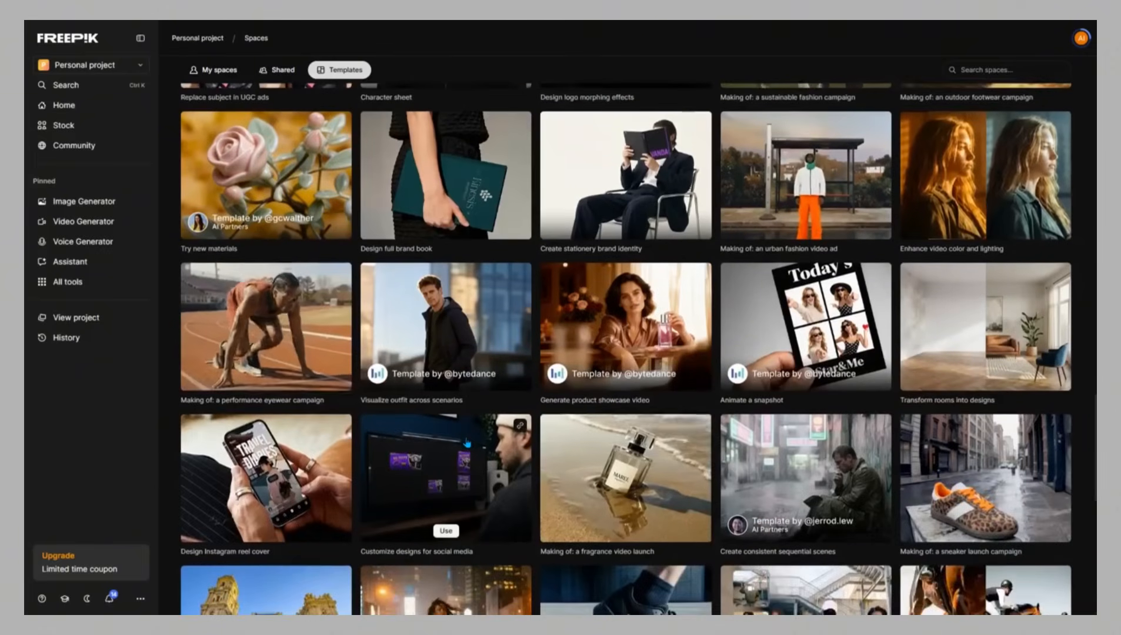
{"action": "scroll", "coordinate": [467, 443], "scroll_direction": "down", "scroll_amount": 3}
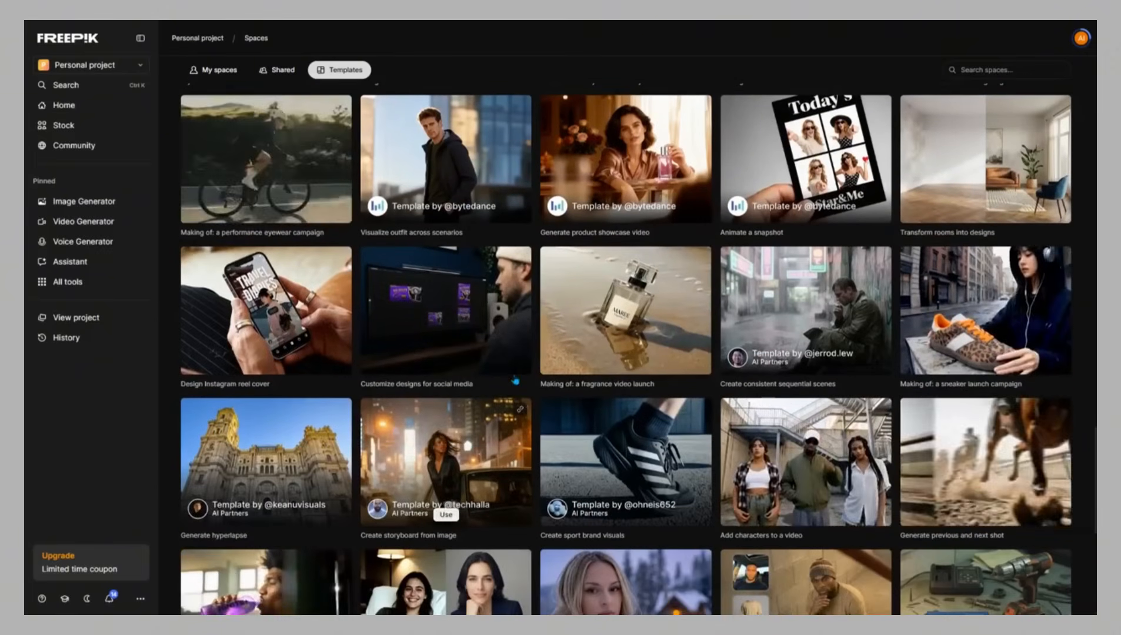
Scroll further down the Spaces templates gallery to view more templates
{"action": "mouse_move", "coordinate": [667, 336]}
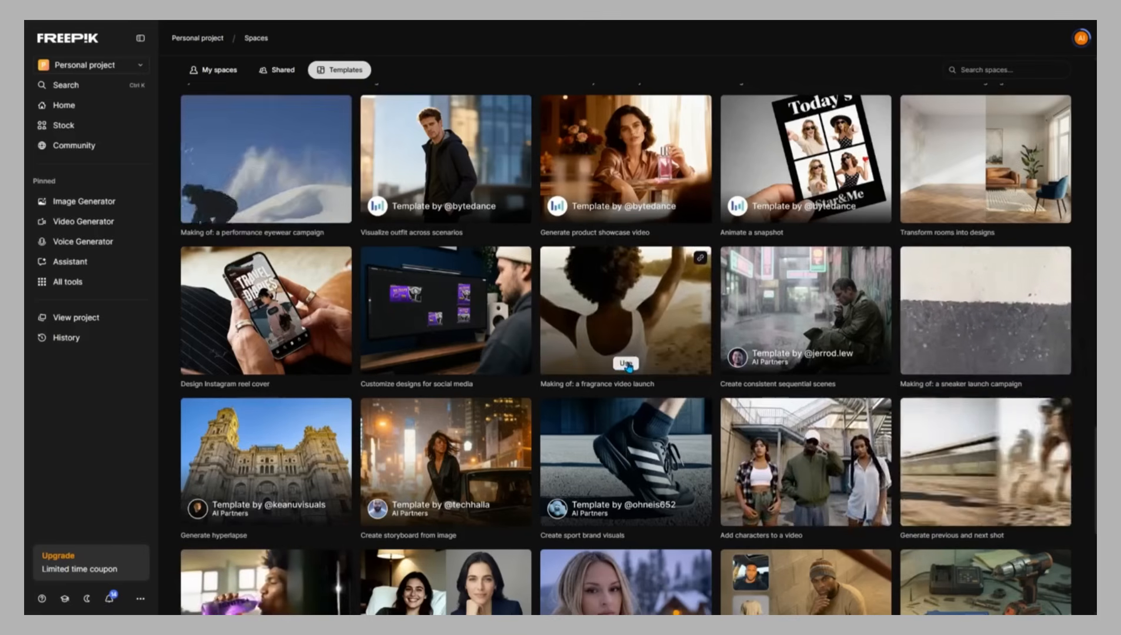
{"action": "scroll", "coordinate": [628, 367], "scroll_direction": "down", "scroll_amount": 5}
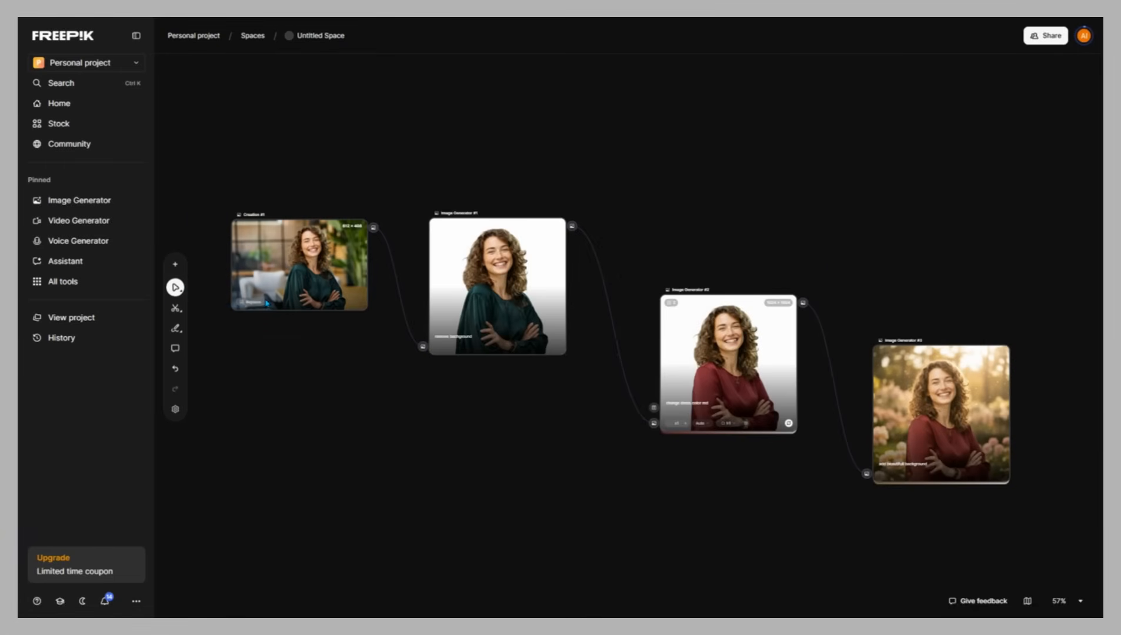
Replace the Creation #1 image with the uploaded portrait of a smiling woman wearing a straw hat
{"action": "left_click", "coordinate": [264, 303]}
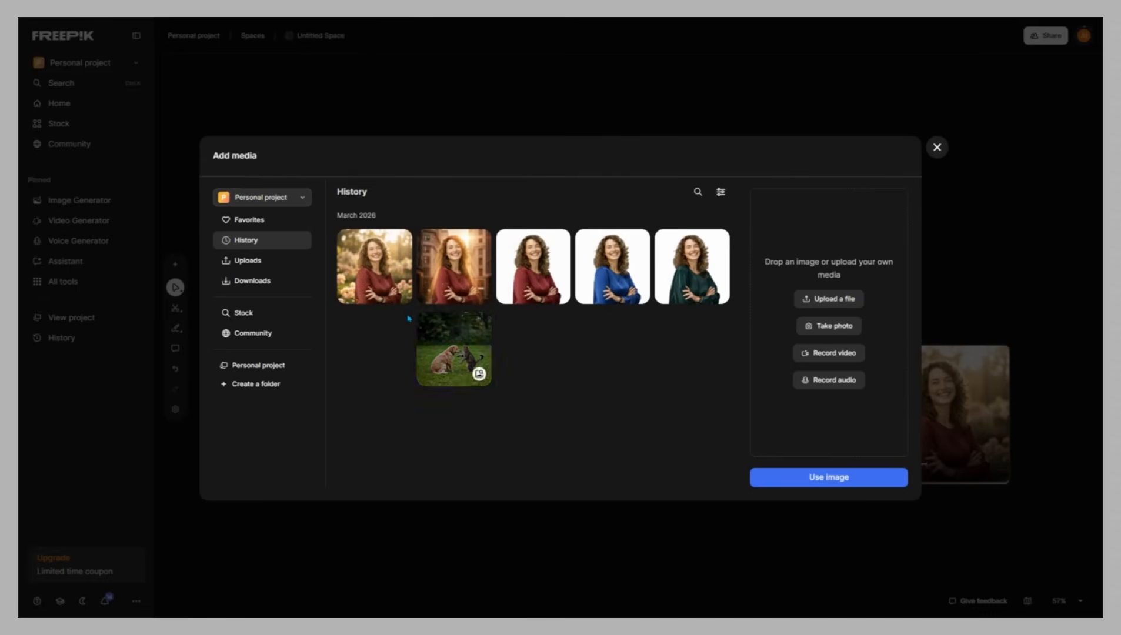
{"action": "left_click", "coordinate": [247, 260]}
{"action": "left_click", "coordinate": [388, 259]}
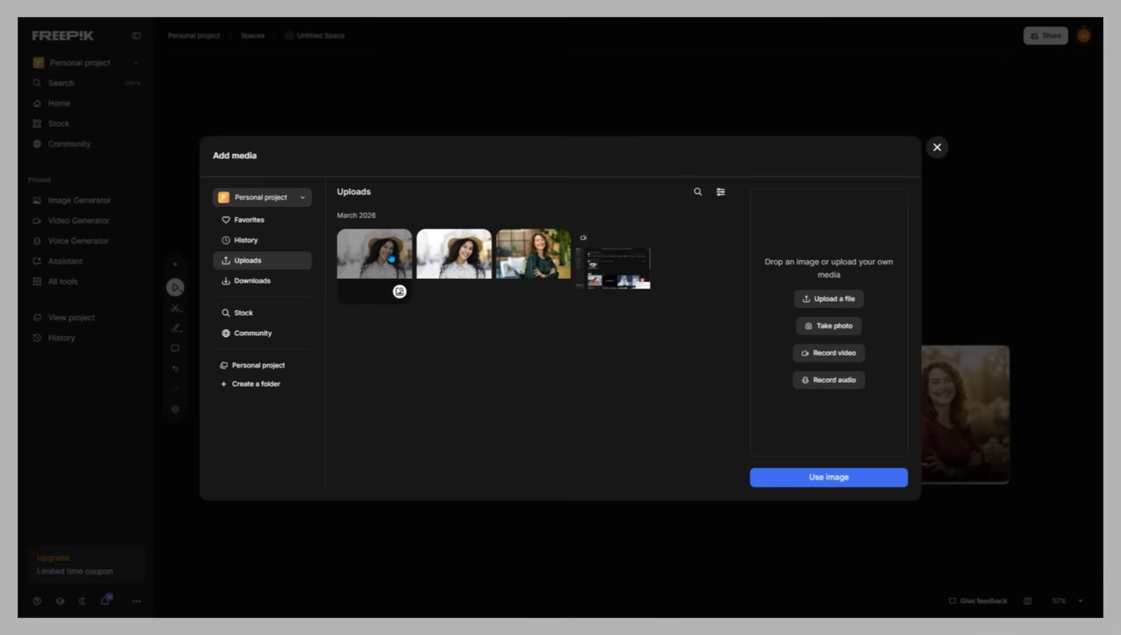
{"action": "left_click", "coordinate": [797, 484]}
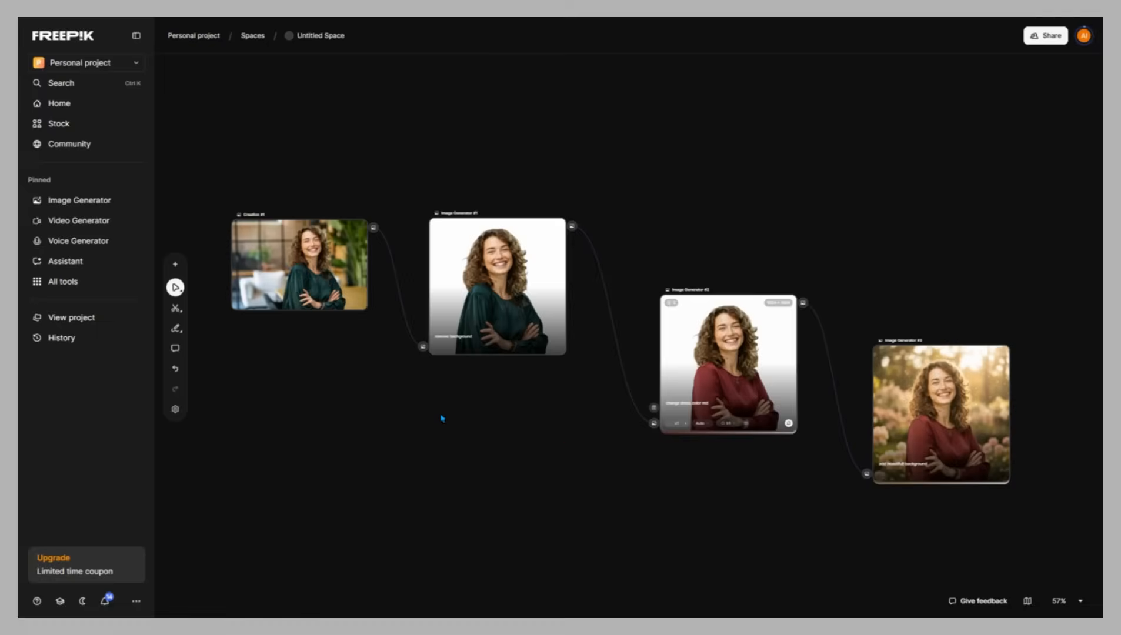
Run Image Generator #1, #2 and #3 individually, each node only, to regenerate the chain from the new portrait
{"action": "mouse_move", "coordinate": [557, 348]}
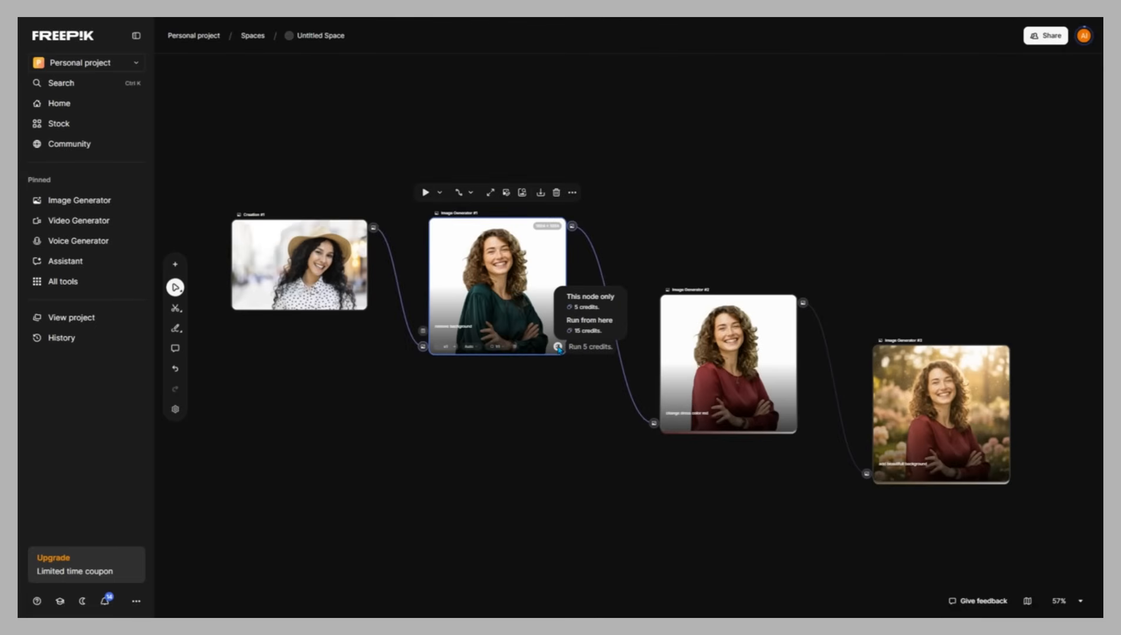
{"action": "left_click", "coordinate": [590, 297]}
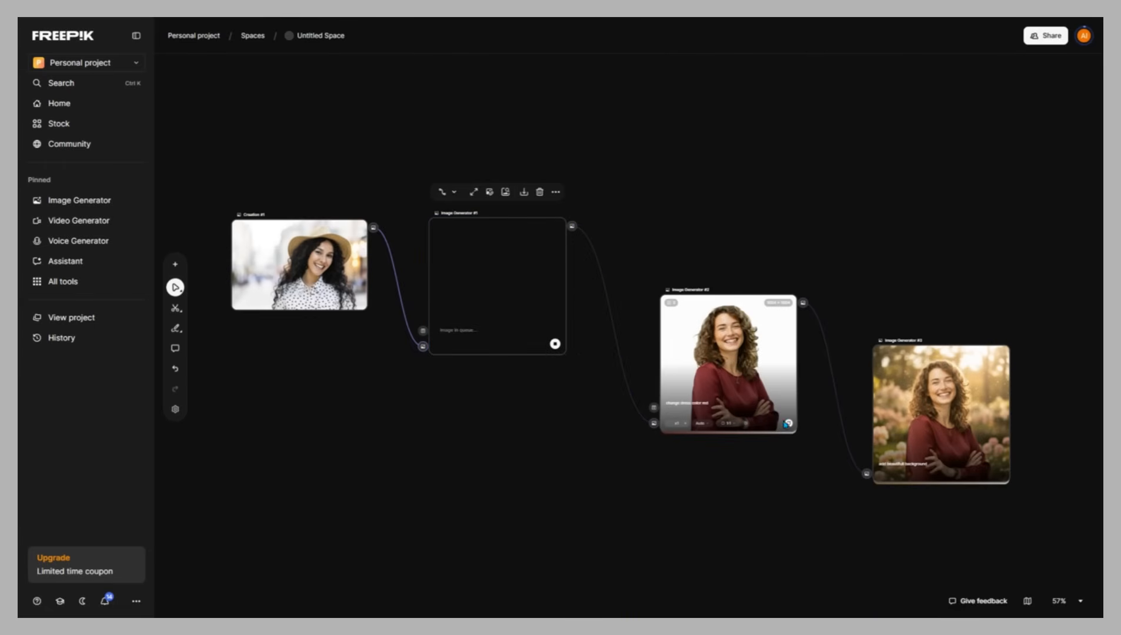
{"action": "mouse_move", "coordinate": [790, 426]}
{"action": "left_click", "coordinate": [817, 376]}
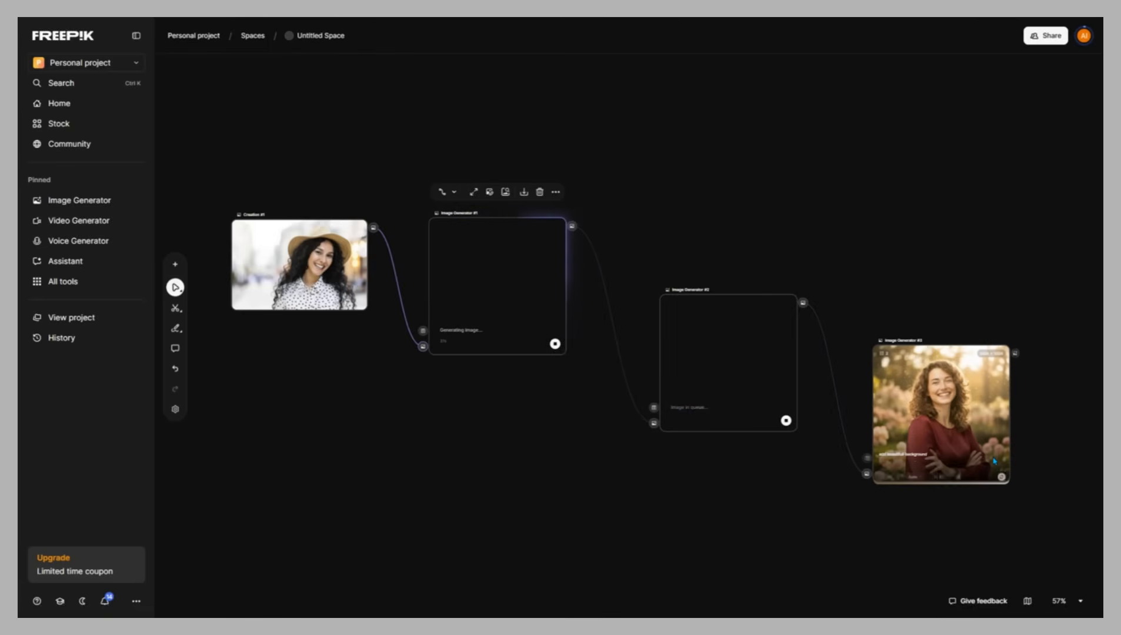
{"action": "left_click", "coordinate": [1002, 474]}
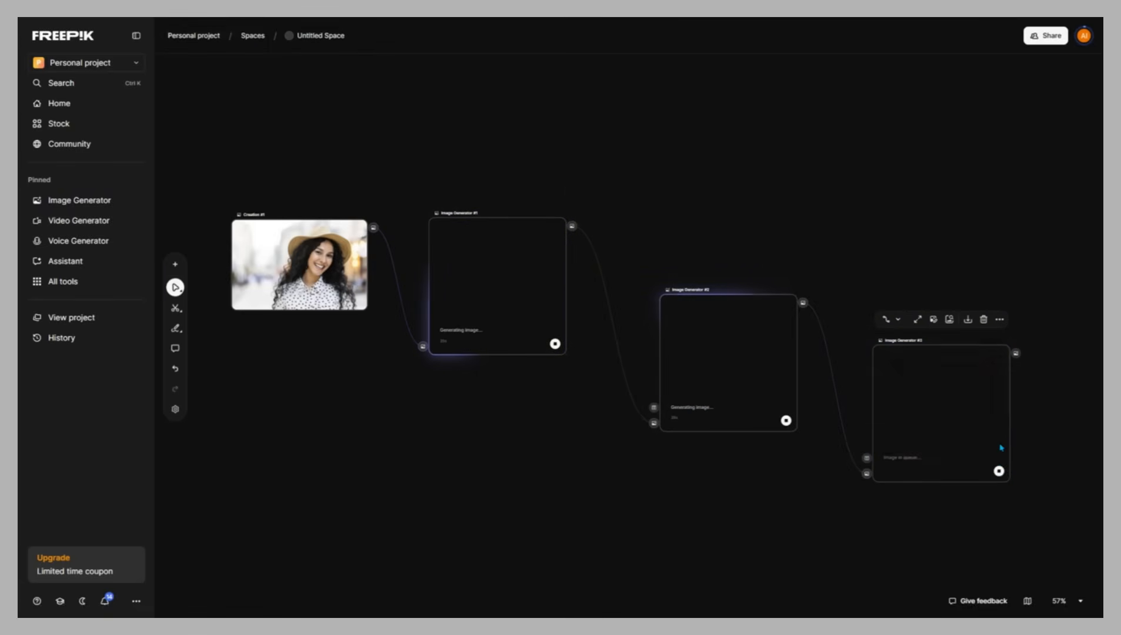